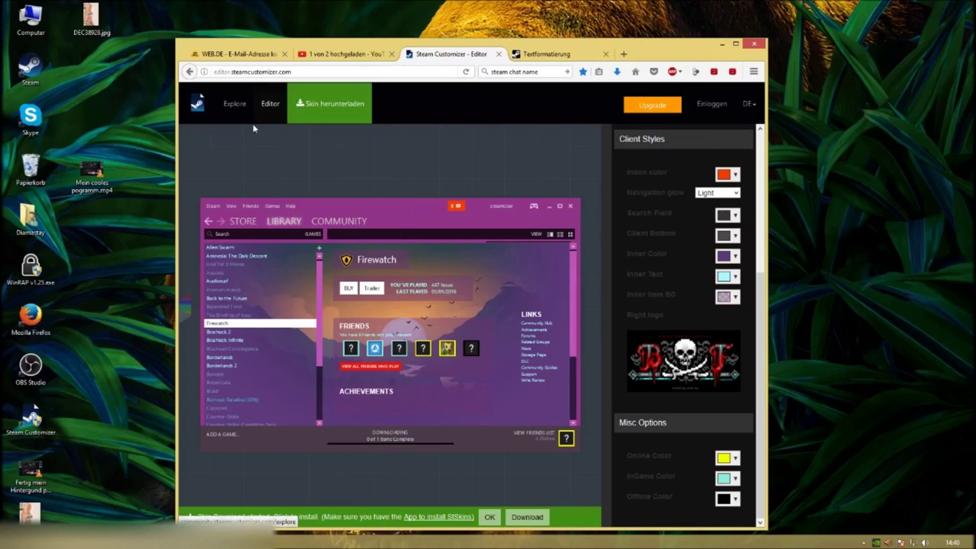
Move the skull logo out of the client preview, first above the window and finally just below its lower edge
click(548, 241)
drag(528, 263, 450, 166)
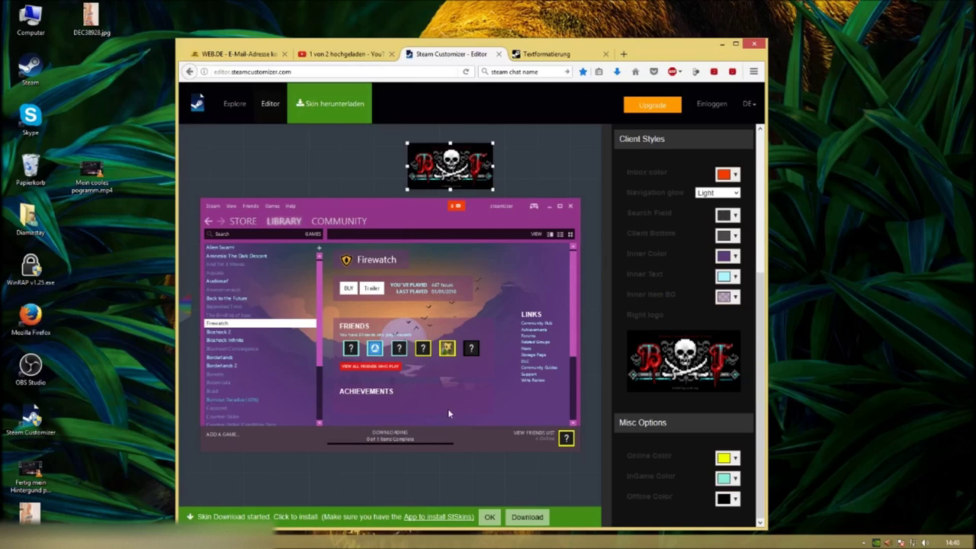
drag(450, 166, 447, 446)
drag(463, 479, 384, 483)
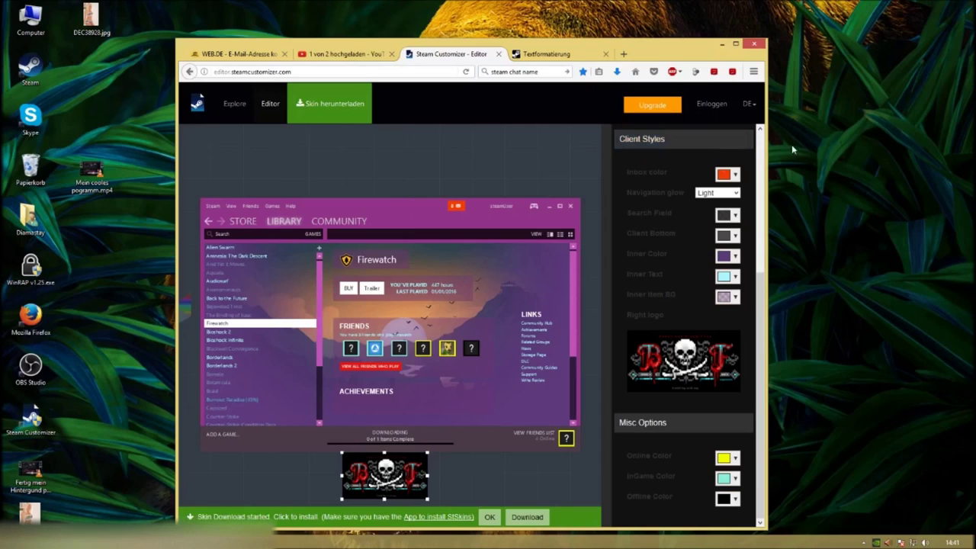
Highlight the editor's web address, and switch to the Friends view and back to the Client view
drag(761, 336, 765, 187)
click(259, 71)
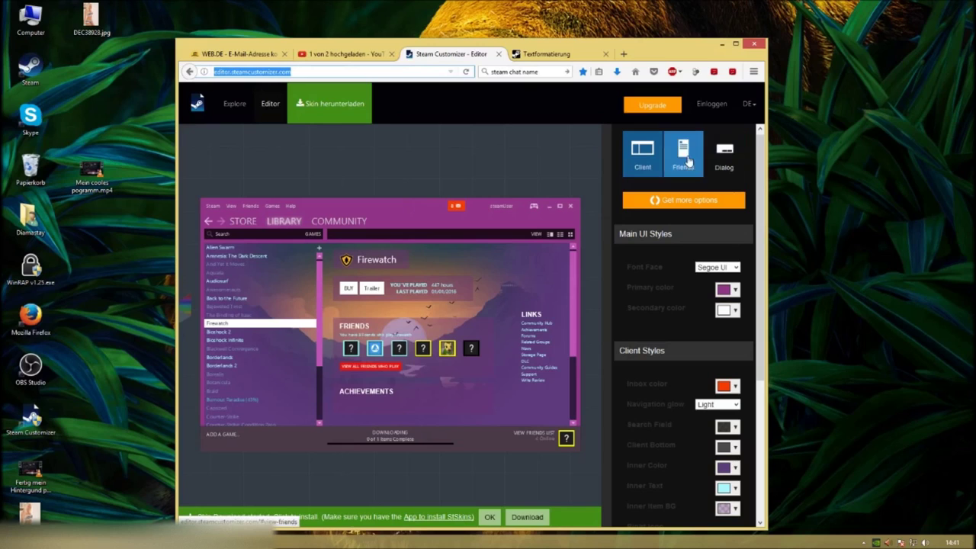
click(652, 161)
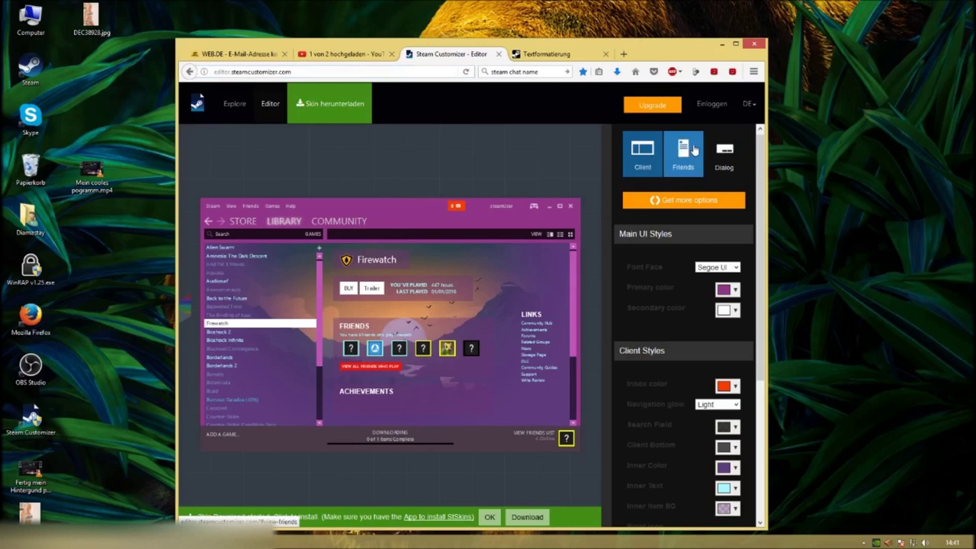
click(694, 150)
click(647, 156)
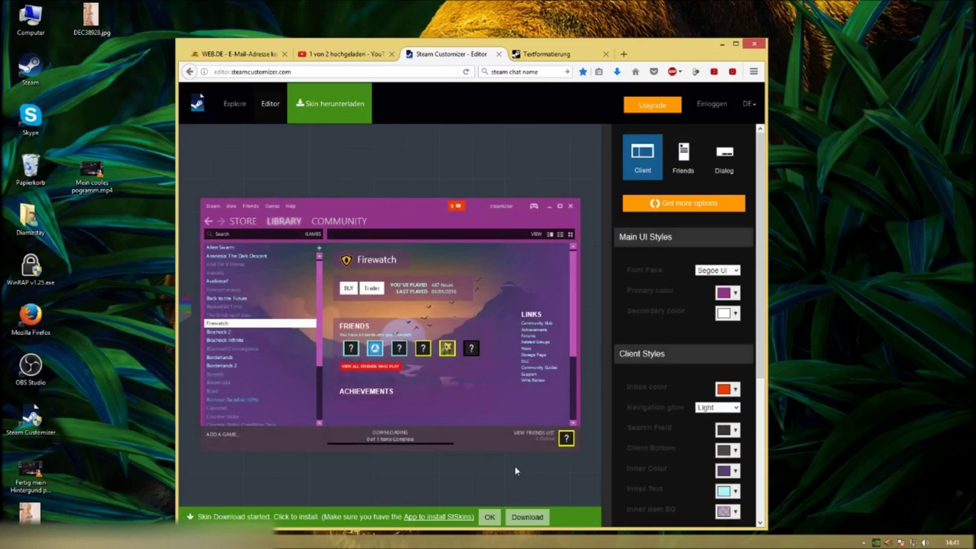
Preview the Impact font face on the client skin and set the font face to Arial
click(736, 271)
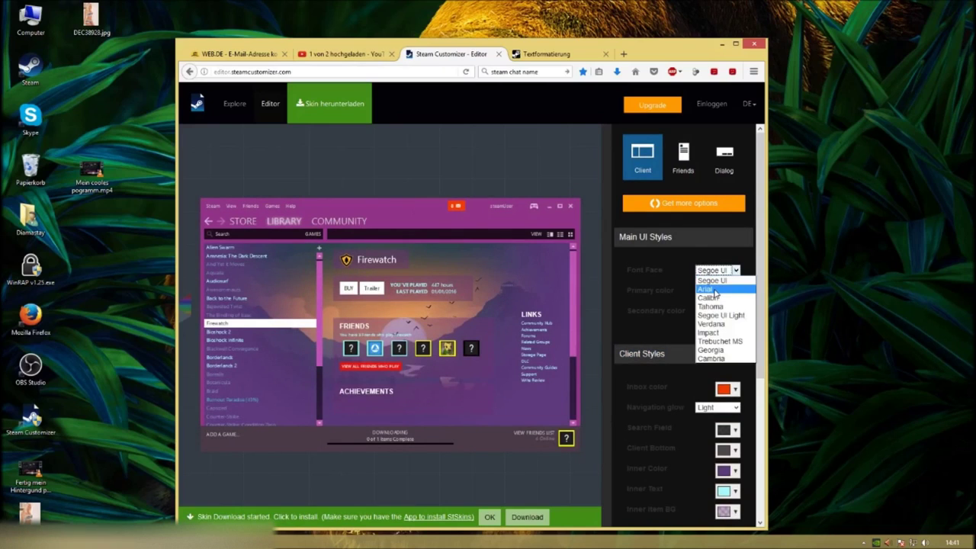
click(706, 289)
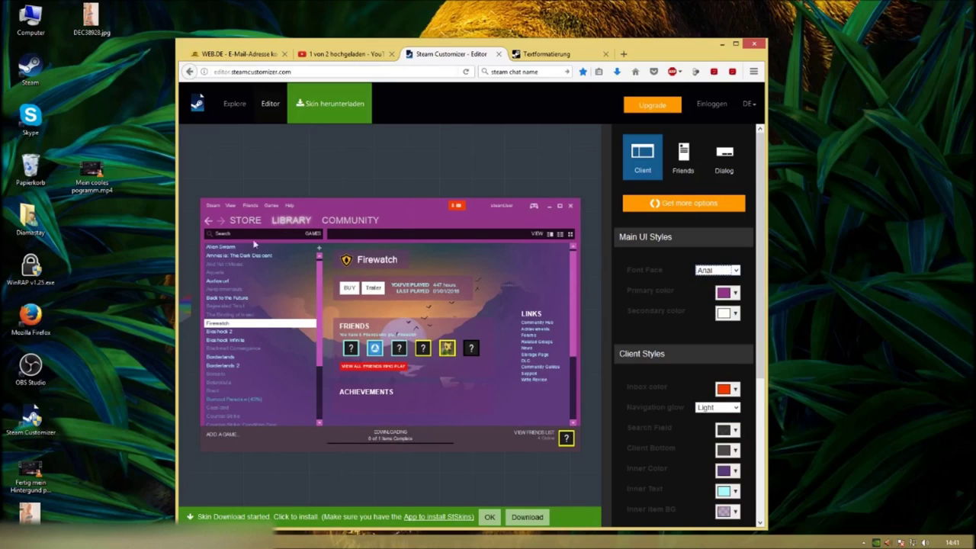
click(740, 271)
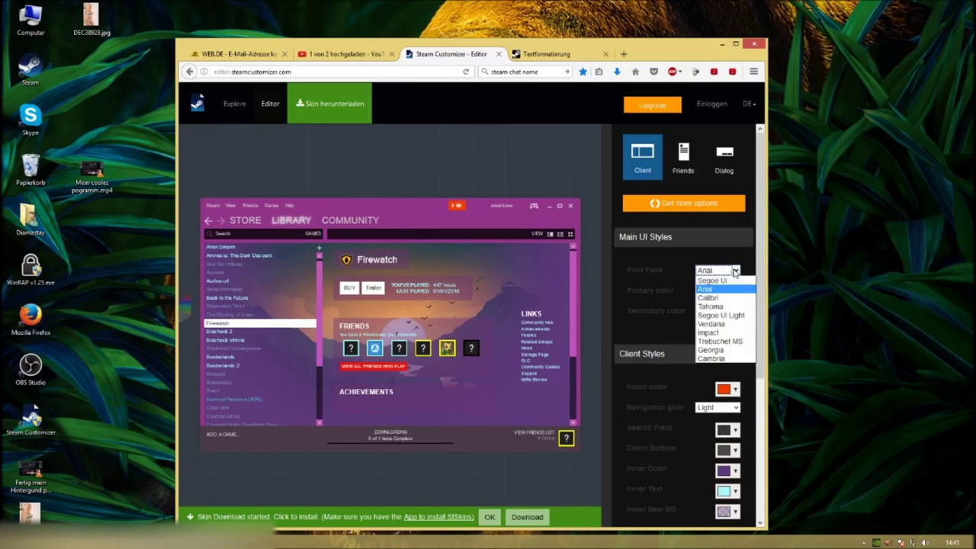
click(719, 336)
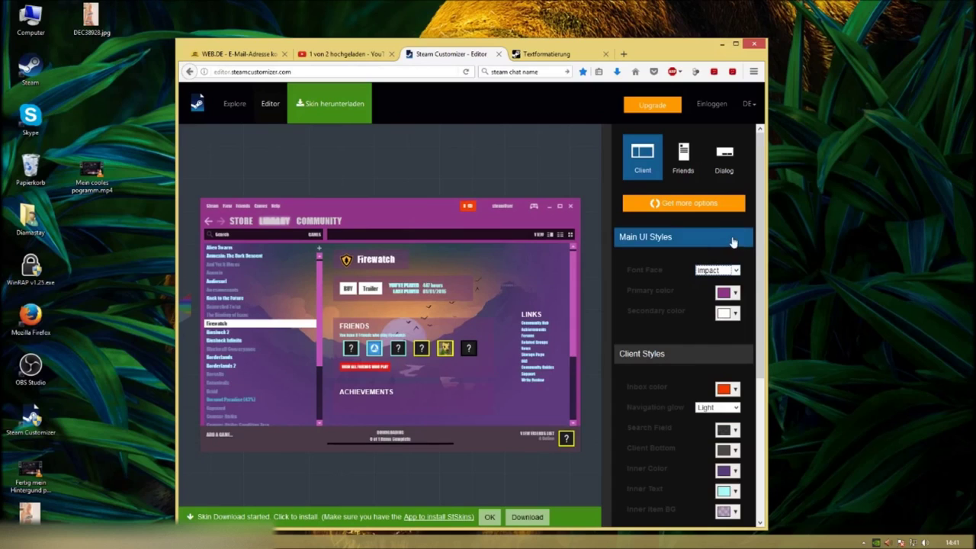
click(734, 272)
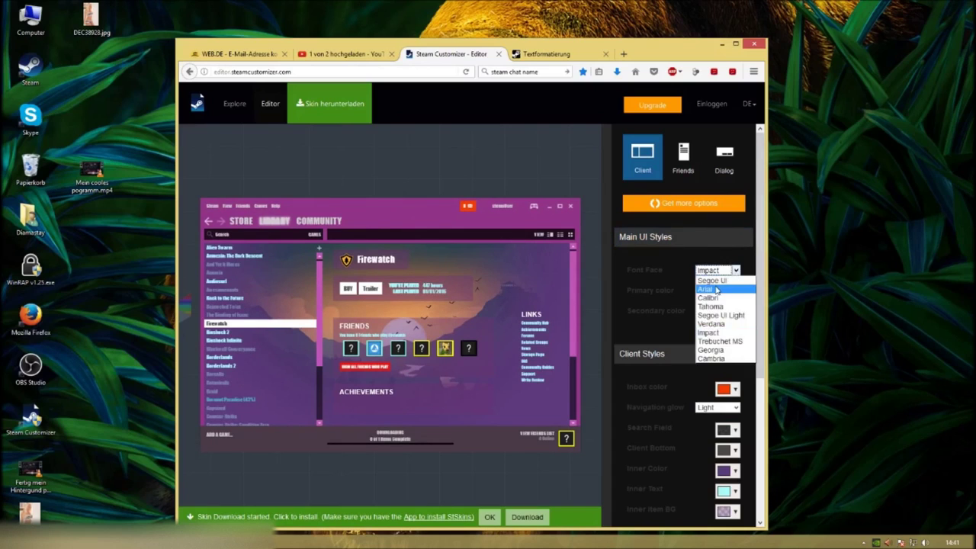
click(718, 290)
Try black, white and yellow #ecf600 as the main UI's primary color
click(727, 293)
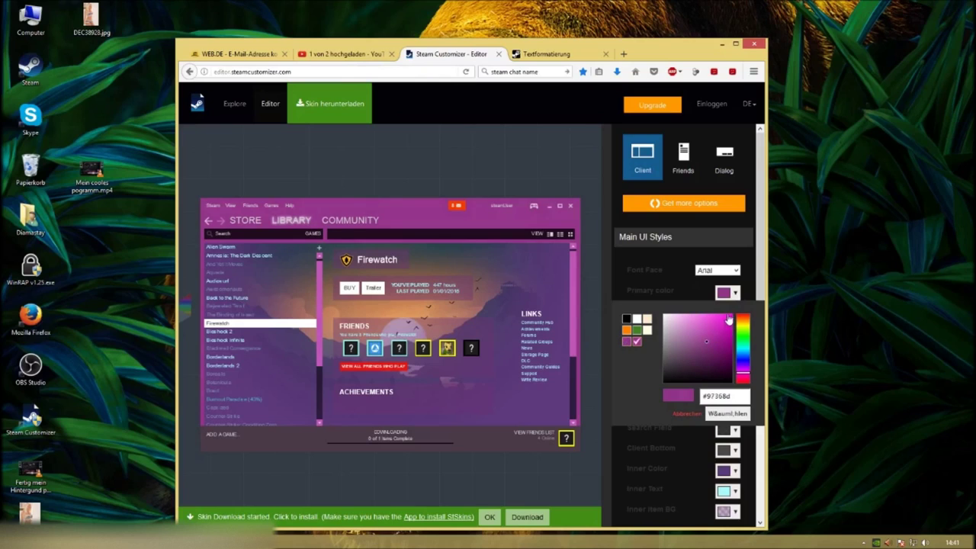
click(728, 315)
click(626, 319)
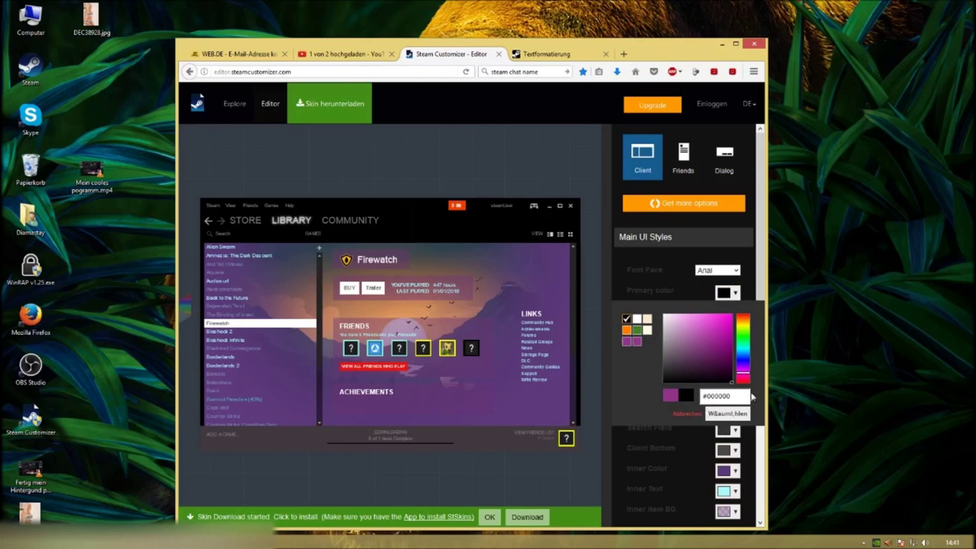
click(720, 338)
click(637, 319)
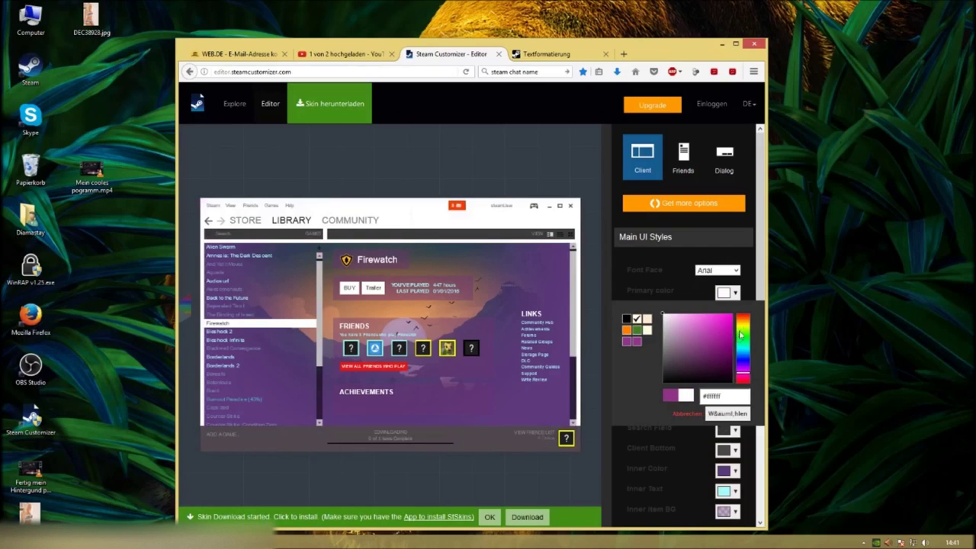
click(744, 327)
drag(665, 316, 855, 318)
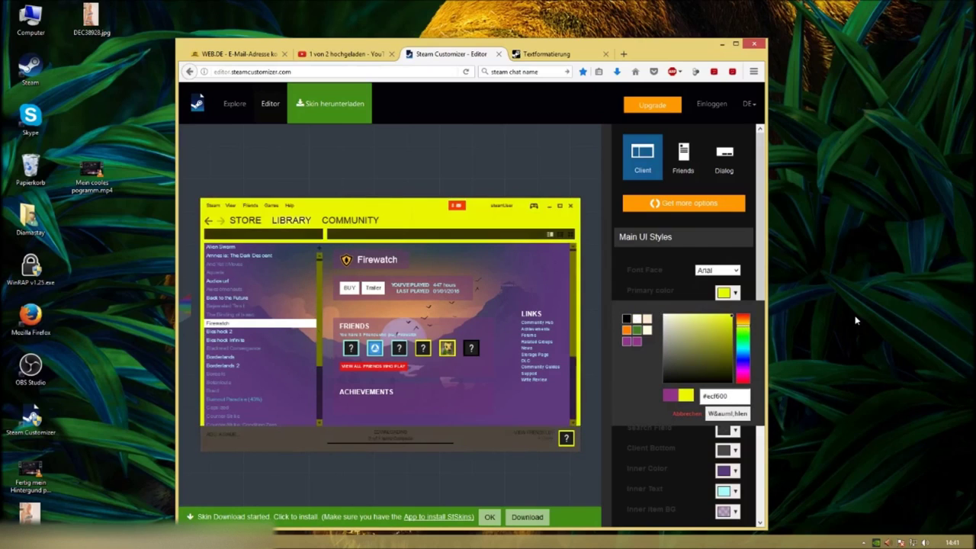
Set the main UI's primary color to blue #262dc0 and accept it
mouse_move(667, 382)
mouse_down()
mouse_move(673, 374)
mouse_move(665, 389)
mouse_move(674, 373)
mouse_move(678, 382)
mouse_move(672, 375)
mouse_move(703, 363)
mouse_move(707, 343)
mouse_up()
click(743, 359)
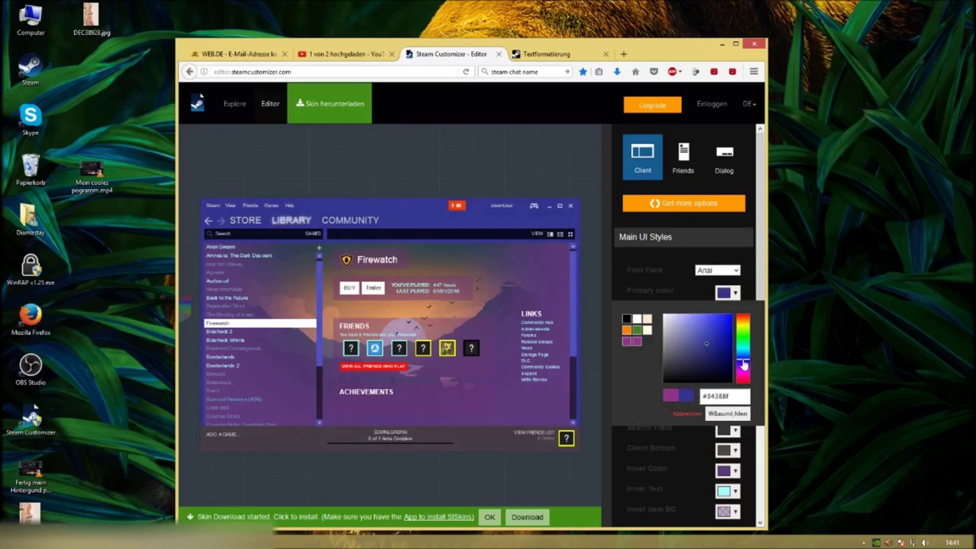
click(713, 334)
drag(715, 338, 718, 330)
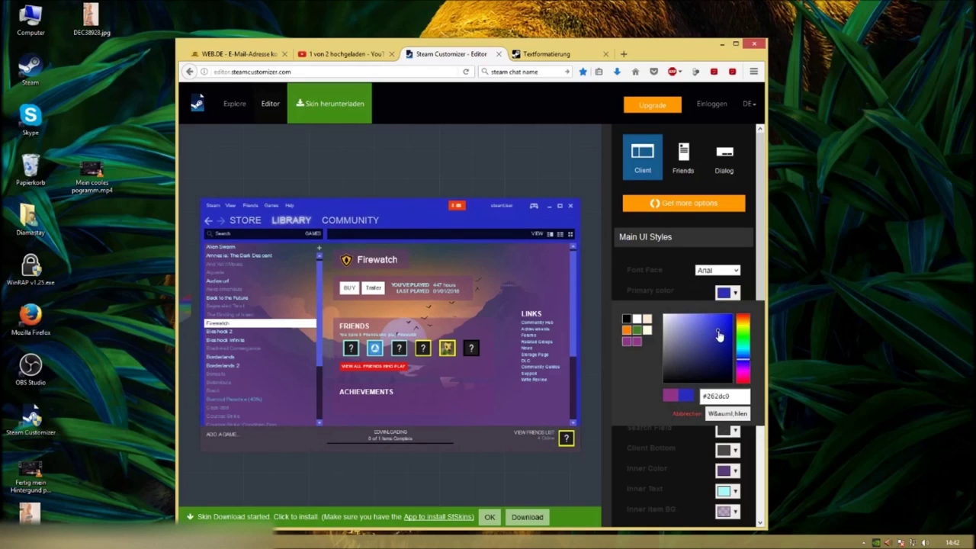
click(725, 414)
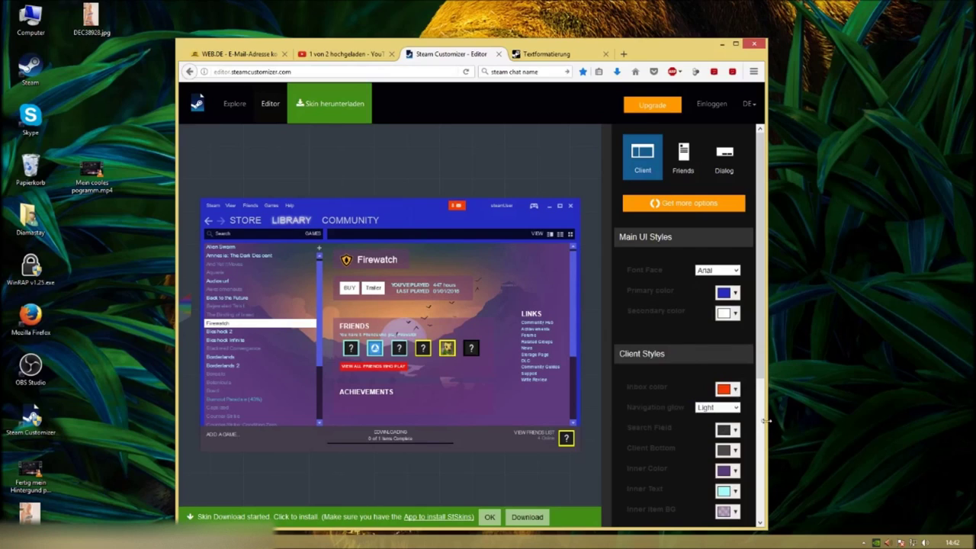
Try black, white, red #ff0000 and a dark red as the main UI's secondary color
click(728, 313)
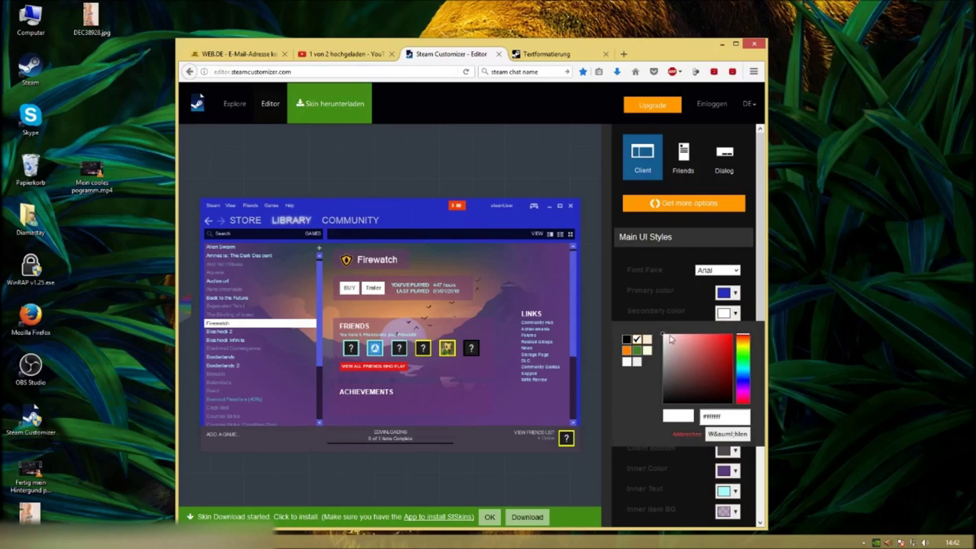
mouse_move(667, 341)
mouse_down()
mouse_move(714, 372)
mouse_move(660, 404)
mouse_up()
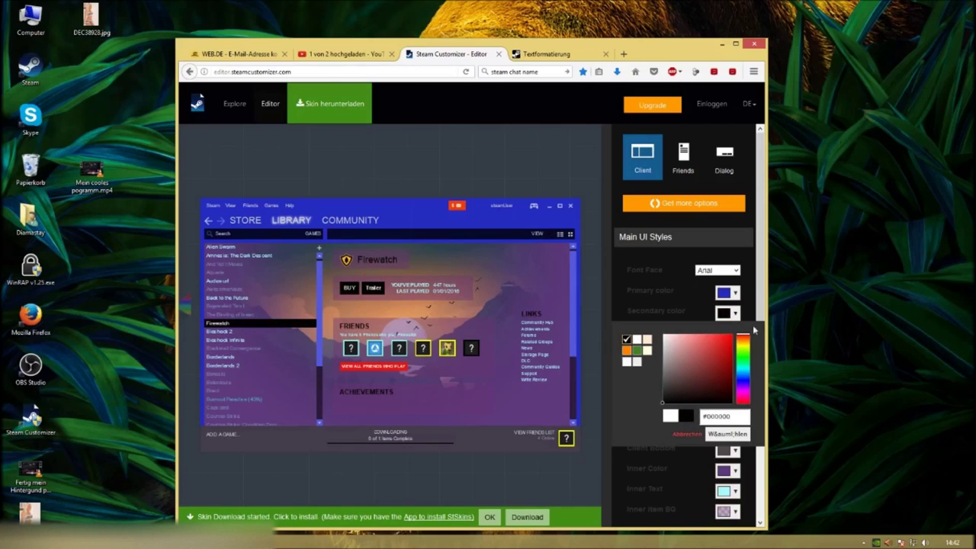
click(636, 338)
click(730, 333)
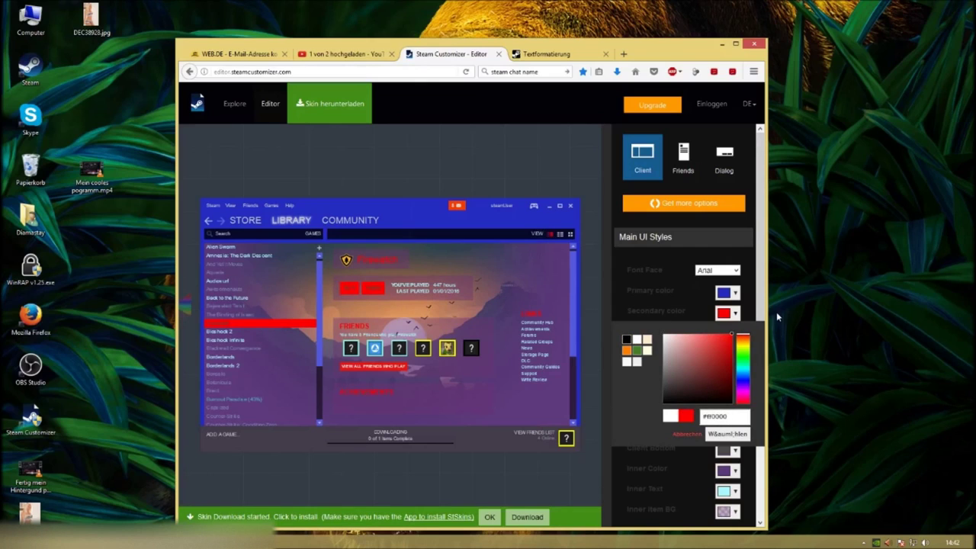
click(715, 370)
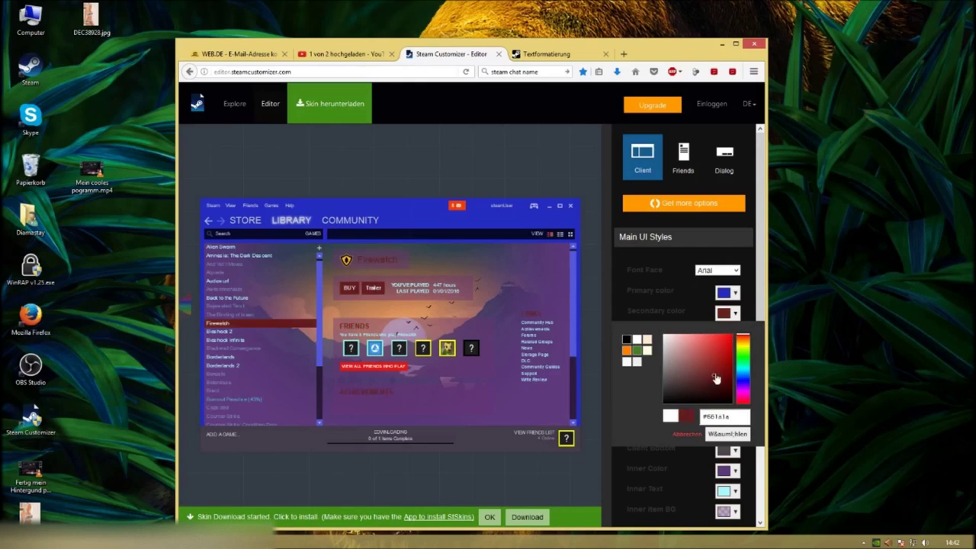
Set the main UI's secondary color to bright green #6eff00 and accept it
click(744, 356)
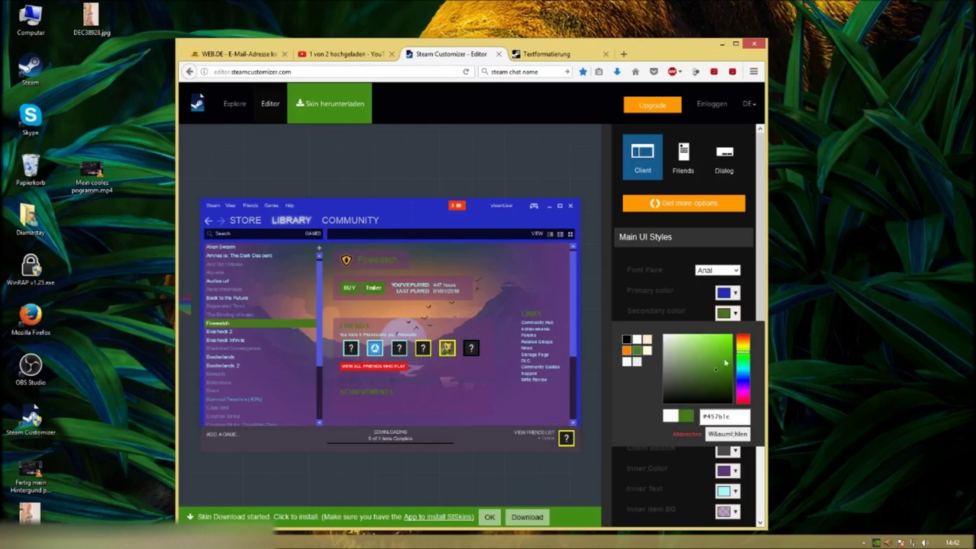
drag(721, 373, 738, 327)
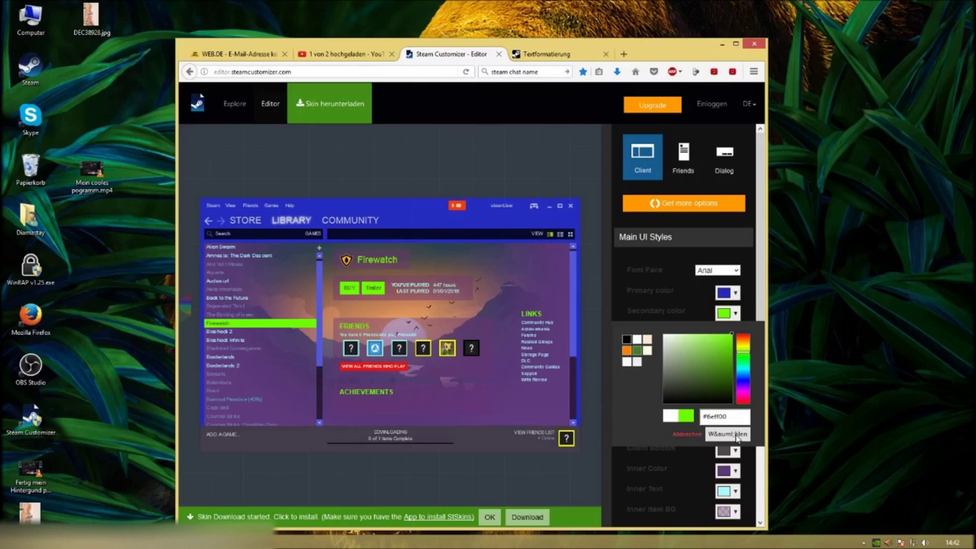
click(738, 434)
Collapse the Main UI Styles section and set the client's inbox color to red #ff0000
click(645, 238)
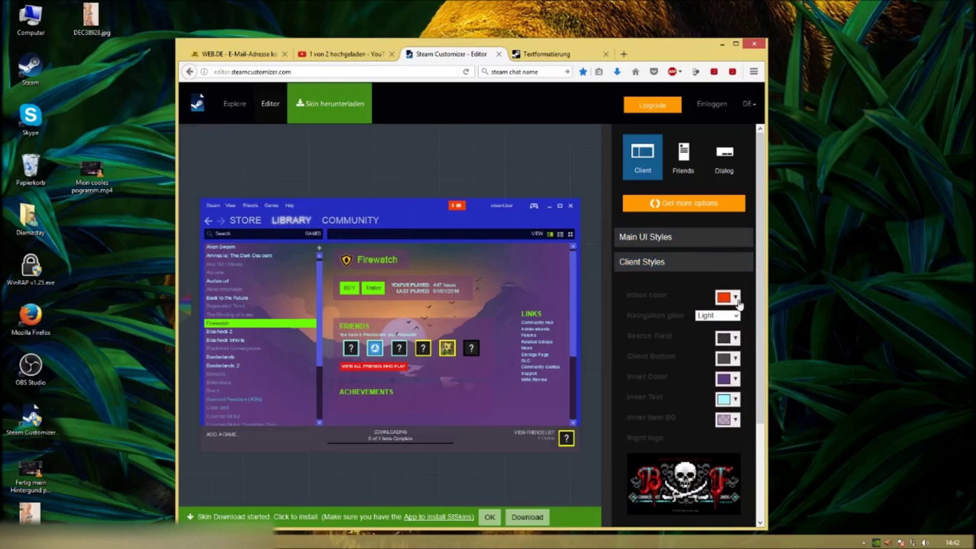
click(730, 302)
mouse_move(732, 326)
mouse_down()
mouse_move(733, 313)
mouse_move(726, 317)
mouse_up()
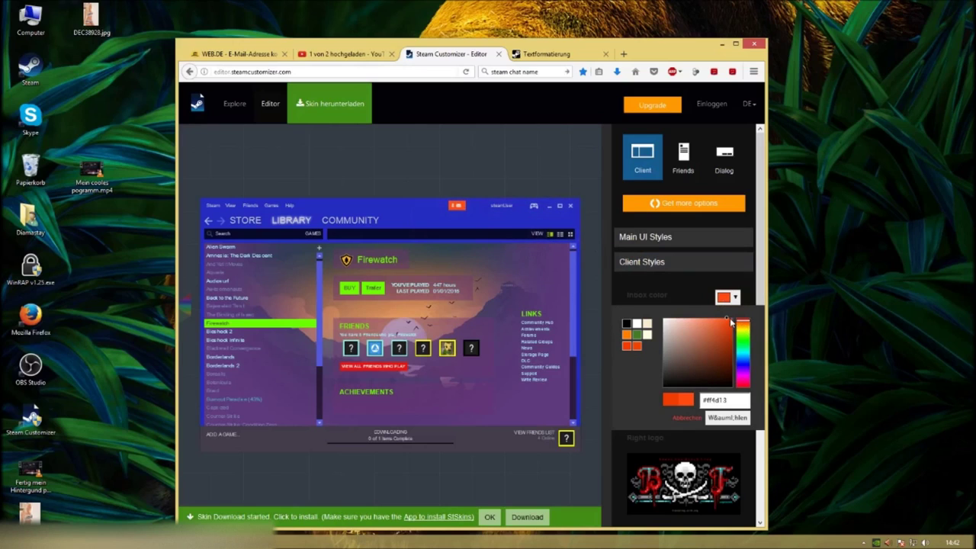
drag(727, 318, 741, 318)
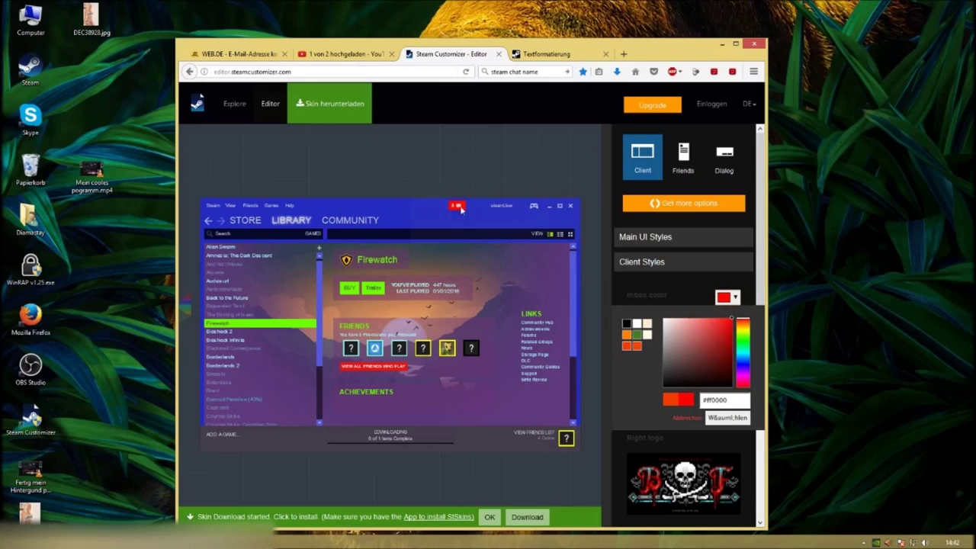
click(728, 418)
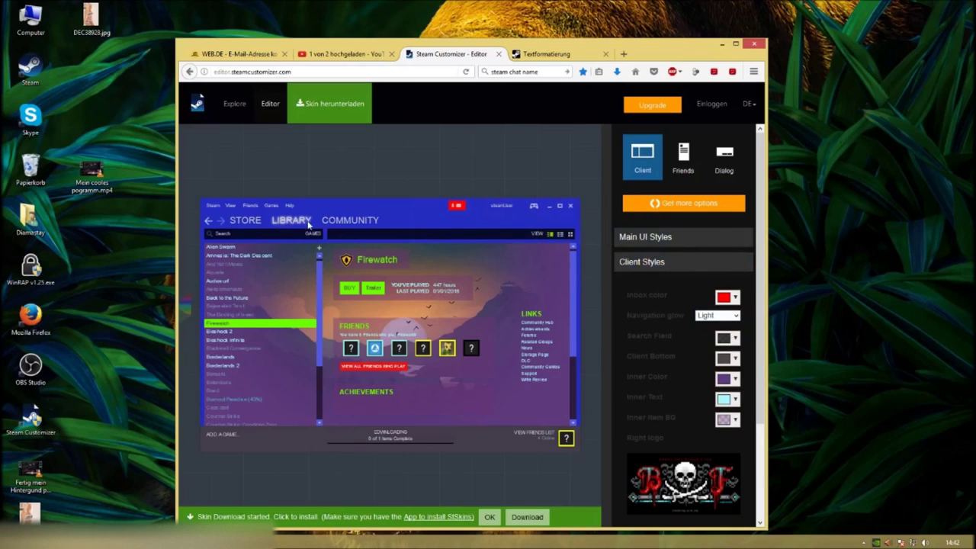
Compare the None, Light and Dark navigation glow options and set the navigation glow to None
click(735, 317)
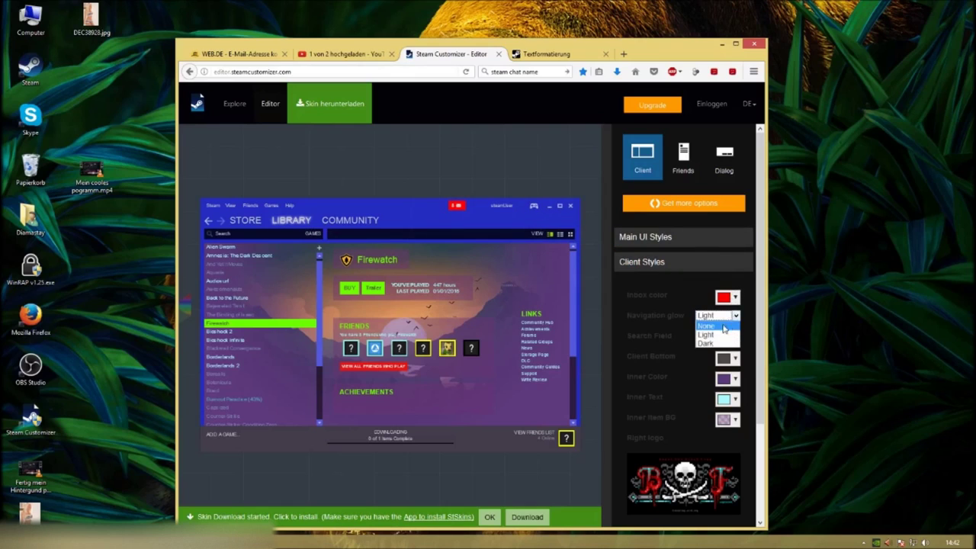
click(721, 325)
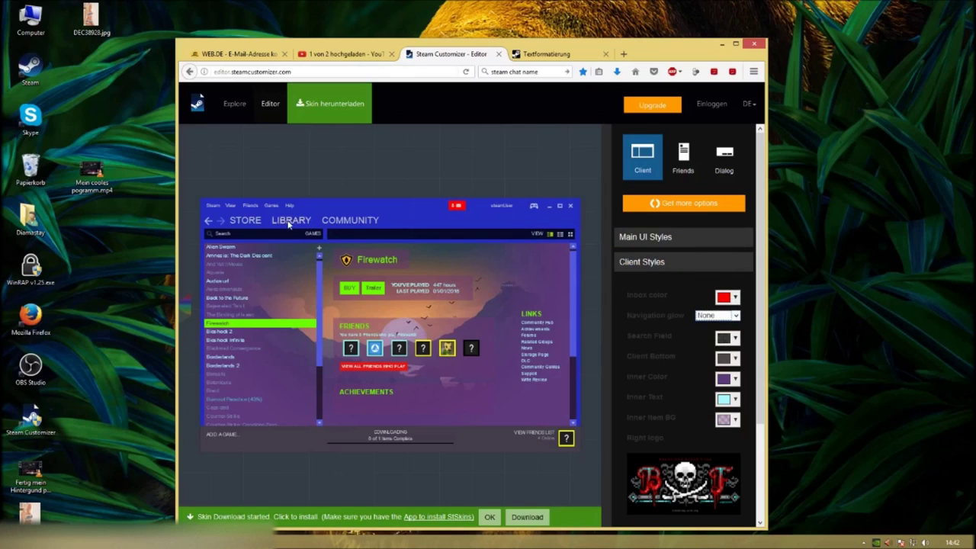
click(735, 316)
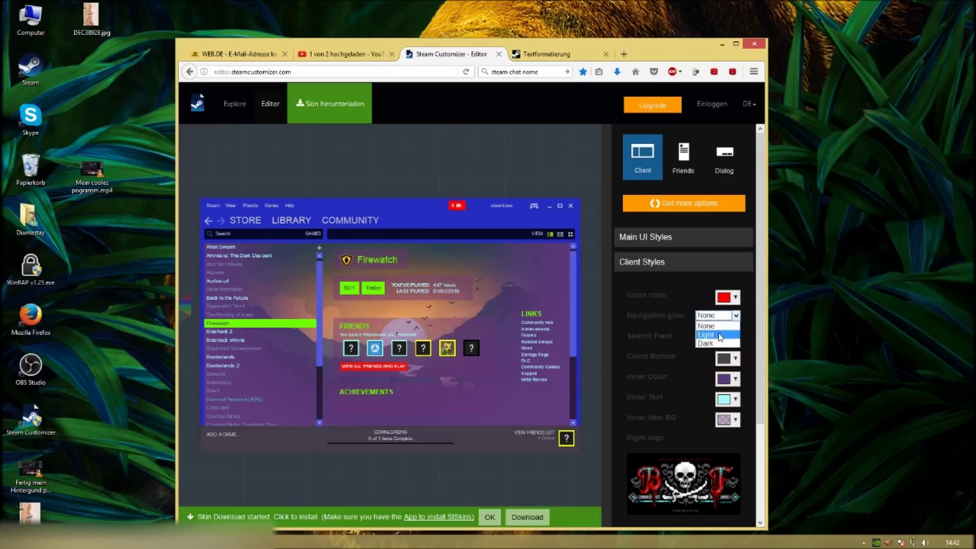
click(719, 336)
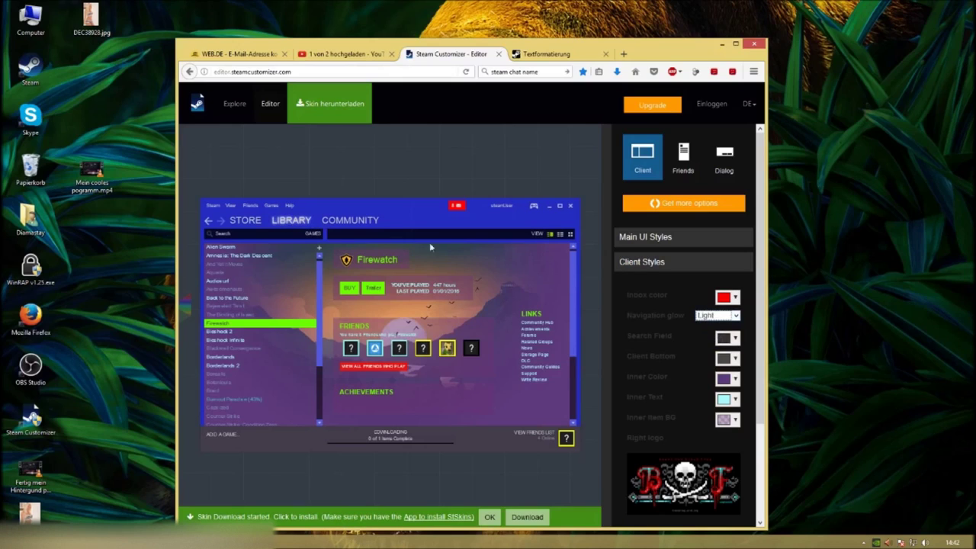
click(737, 316)
click(719, 347)
click(737, 316)
click(730, 326)
Try purple as the search field color, darkening it to #7e20c6 at full opacity
click(734, 338)
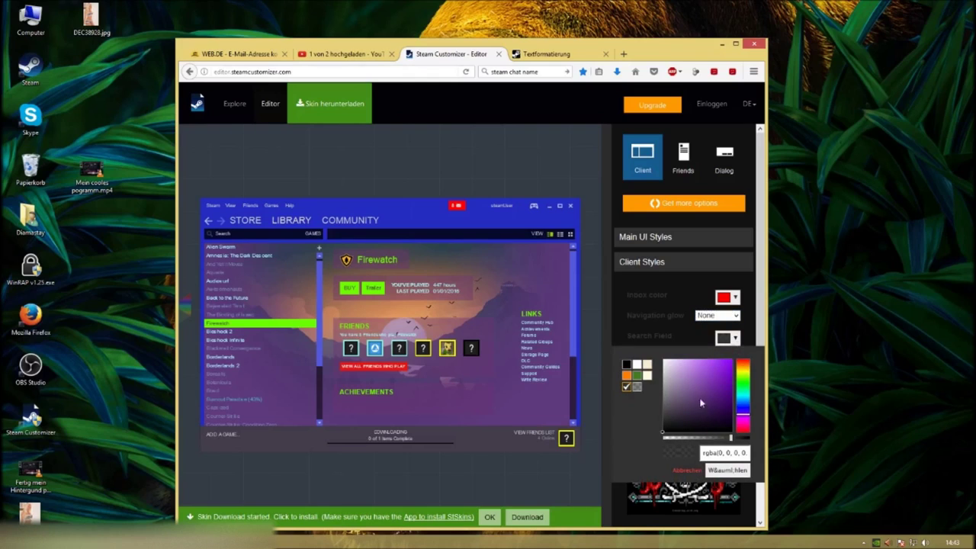
mouse_move(663, 433)
mouse_down()
mouse_move(724, 368)
mouse_move(646, 423)
mouse_move(734, 359)
mouse_up()
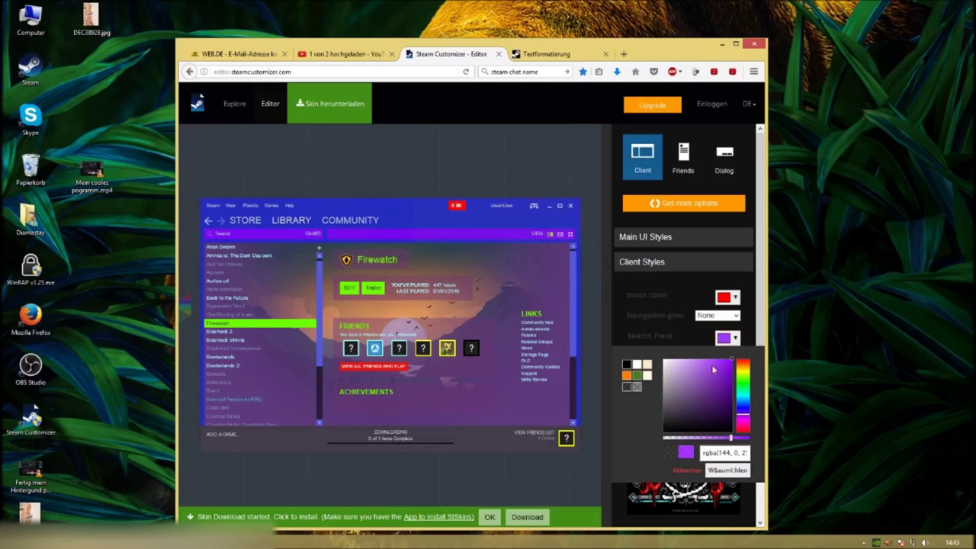
click(647, 366)
mouse_move(647, 364)
mouse_down()
mouse_move(656, 361)
mouse_move(743, 453)
mouse_move(654, 357)
mouse_move(747, 440)
mouse_move(711, 404)
mouse_move(720, 375)
mouse_up()
drag(737, 441, 800, 434)
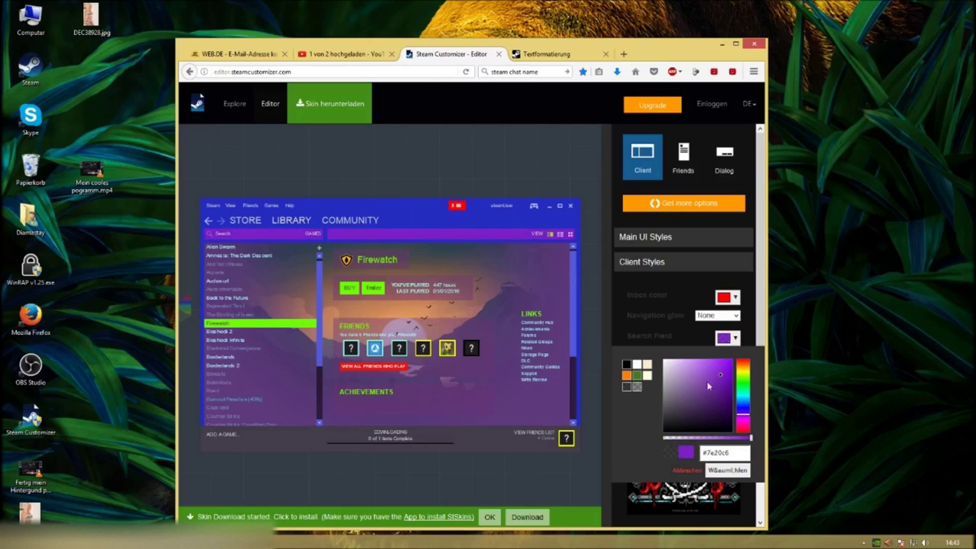
Change the search field color to a semi-transparent light blue and accept it
click(743, 375)
click(727, 367)
mouse_move(749, 440)
mouse_down()
mouse_move(681, 441)
mouse_move(738, 441)
mouse_move(728, 441)
mouse_up()
mouse_move(729, 369)
mouse_down()
mouse_move(715, 386)
mouse_move(745, 395)
mouse_move(744, 386)
mouse_move(744, 405)
mouse_up()
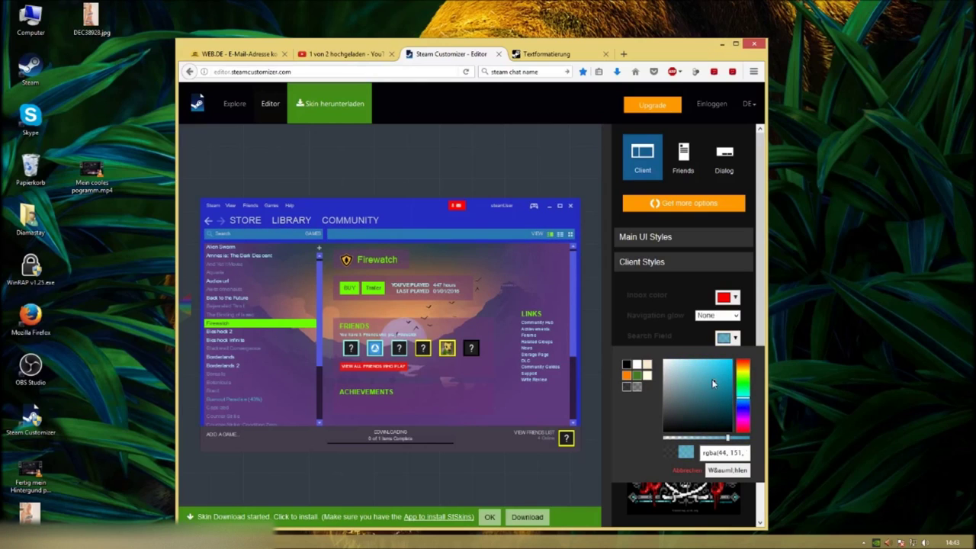
drag(711, 379, 722, 370)
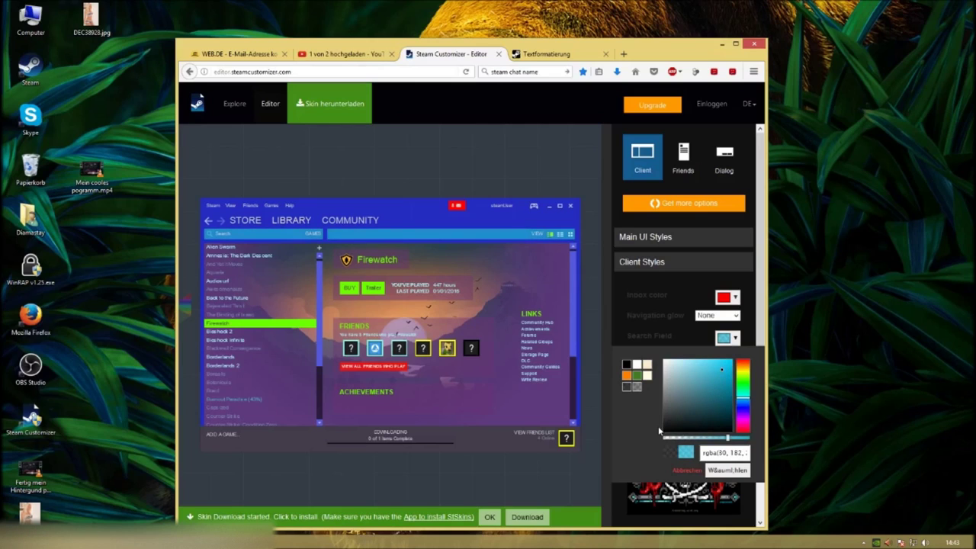
click(729, 471)
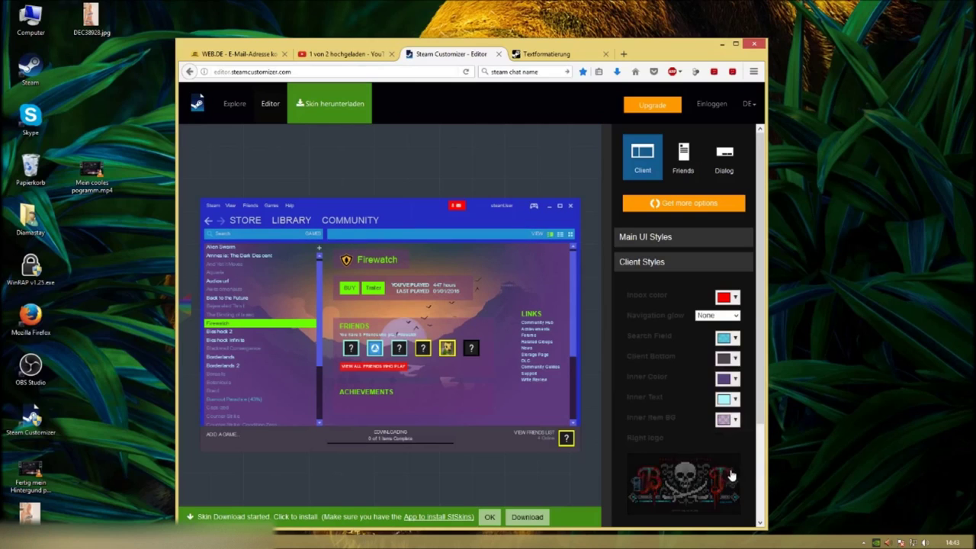
Try magenta shades for the Client Bottom color, set it to a medium blue instead, and accept it
click(736, 359)
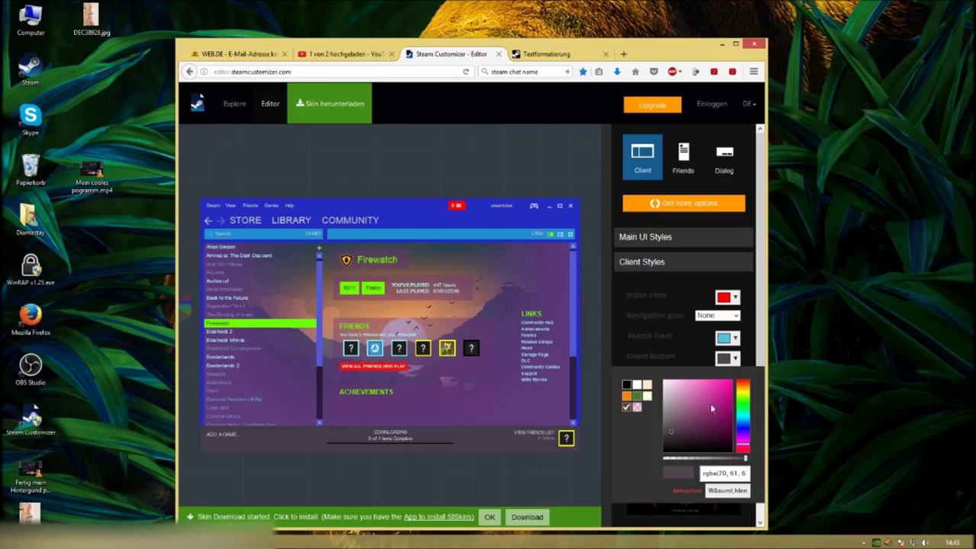
click(709, 401)
mouse_move(726, 384)
mouse_down()
mouse_move(657, 457)
mouse_move(724, 396)
mouse_up()
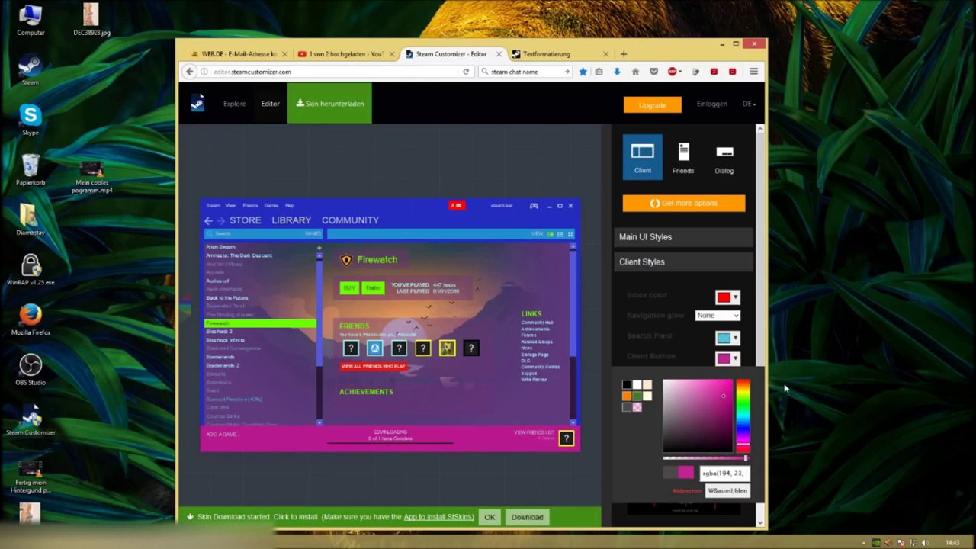
click(715, 396)
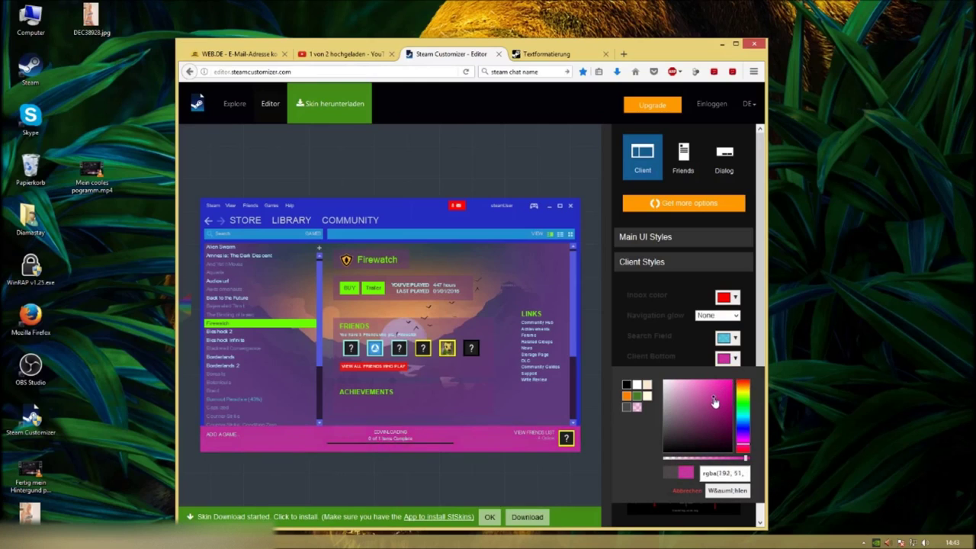
click(745, 428)
mouse_move(744, 428)
mouse_down()
mouse_move(744, 436)
mouse_move(746, 424)
mouse_up()
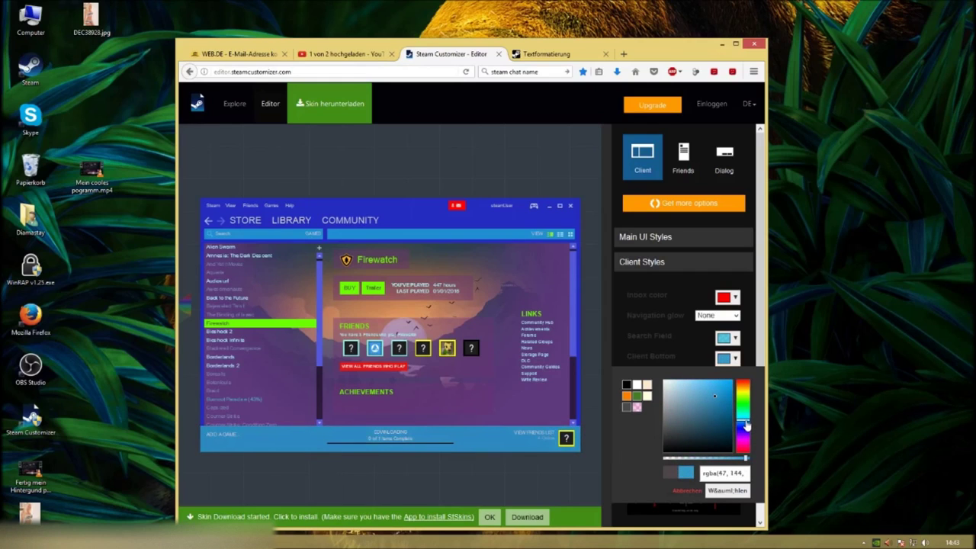
click(738, 492)
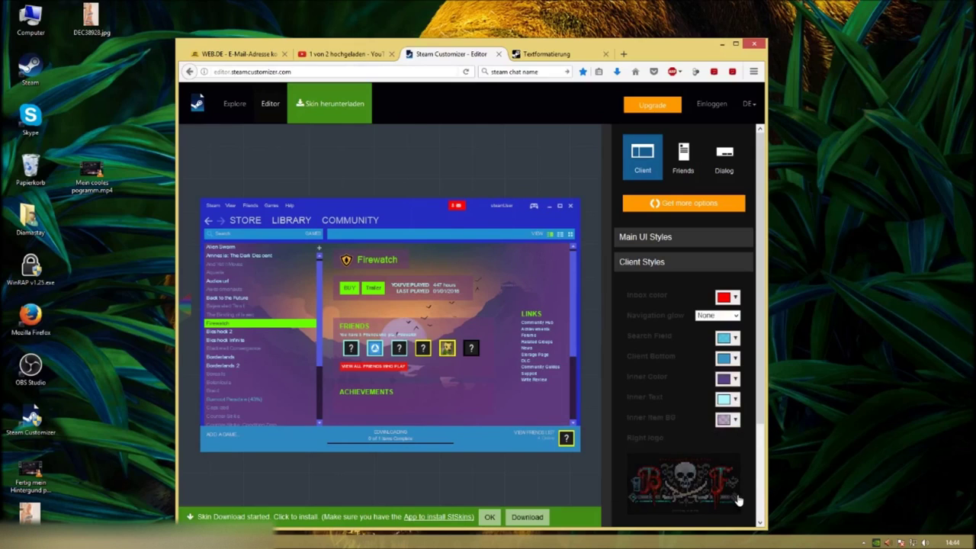
Try black and near-white for the Inner Text color, set it to pale green #93e8a9, and accept it
click(734, 400)
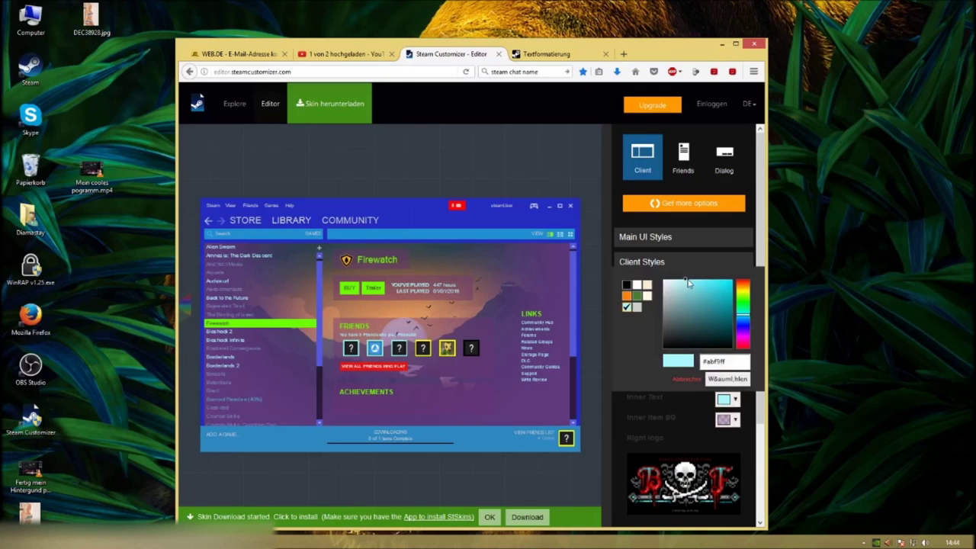
drag(689, 284, 687, 350)
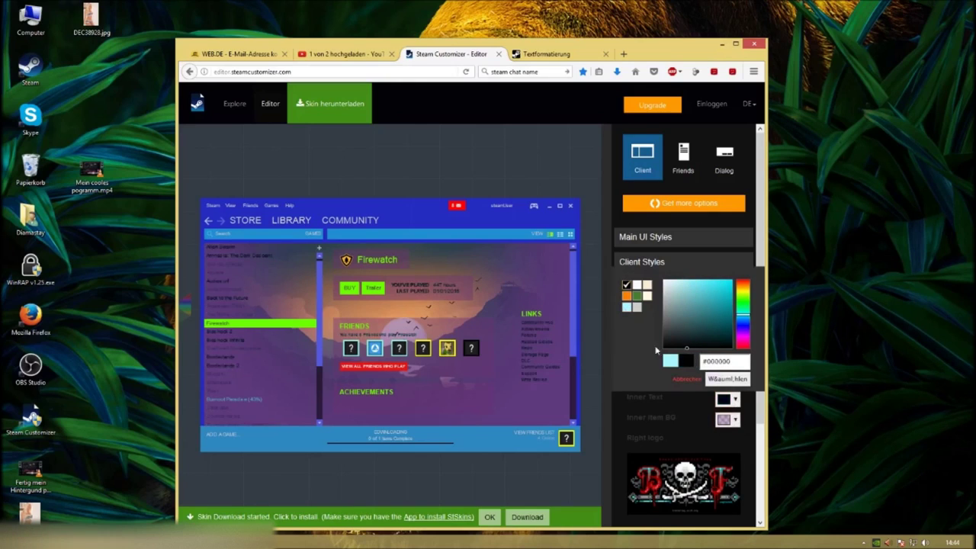
drag(636, 327, 602, 284)
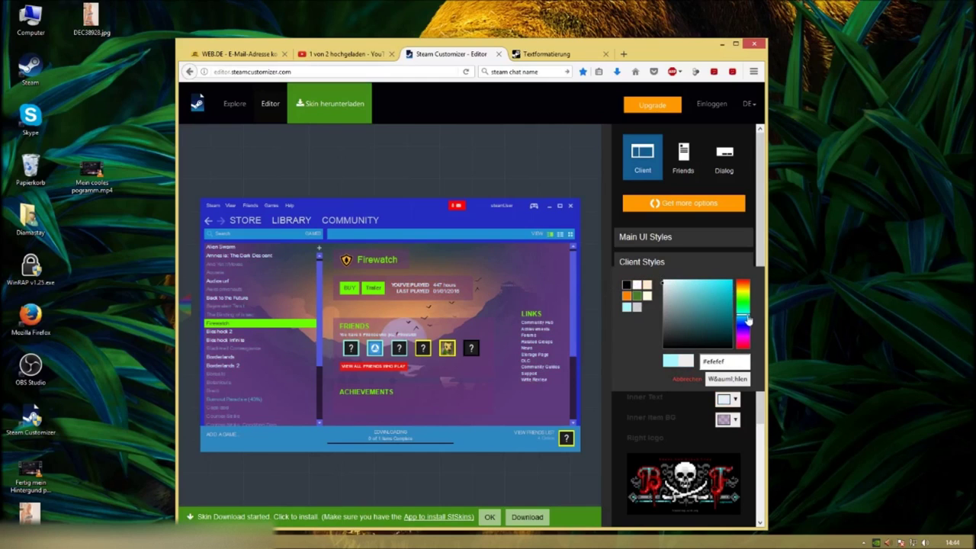
drag(746, 318, 744, 313)
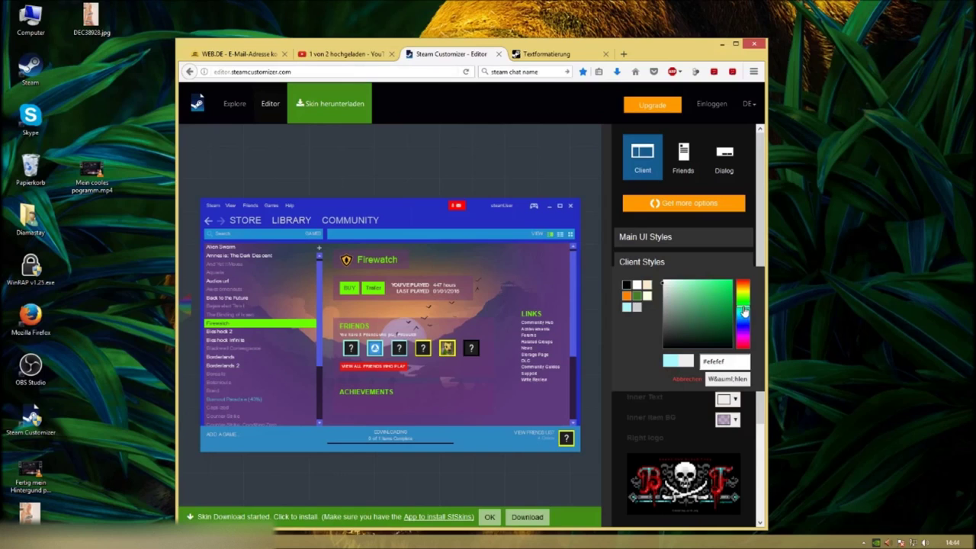
mouse_move(666, 285)
mouse_down()
mouse_move(706, 284)
mouse_move(672, 295)
mouse_move(688, 291)
mouse_up()
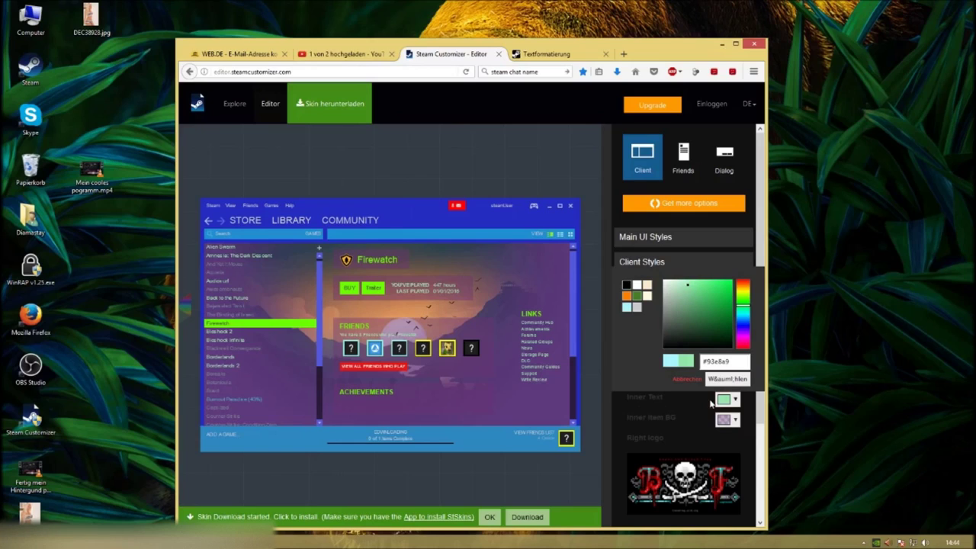
click(724, 379)
Compare a fully transparent and an opaque Inner Item BG, set it to a semi-transparent blue-violet, and accept it
click(731, 419)
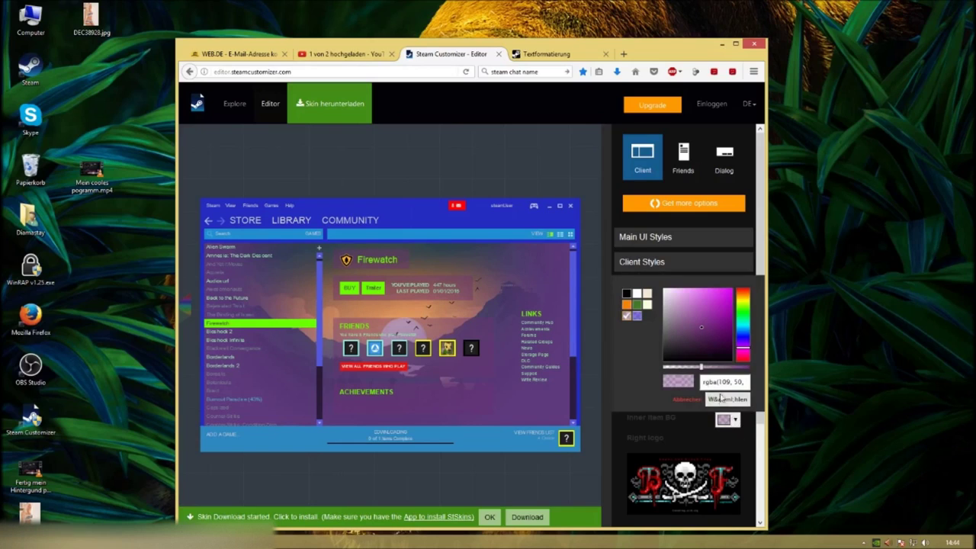
drag(702, 367, 388, 369)
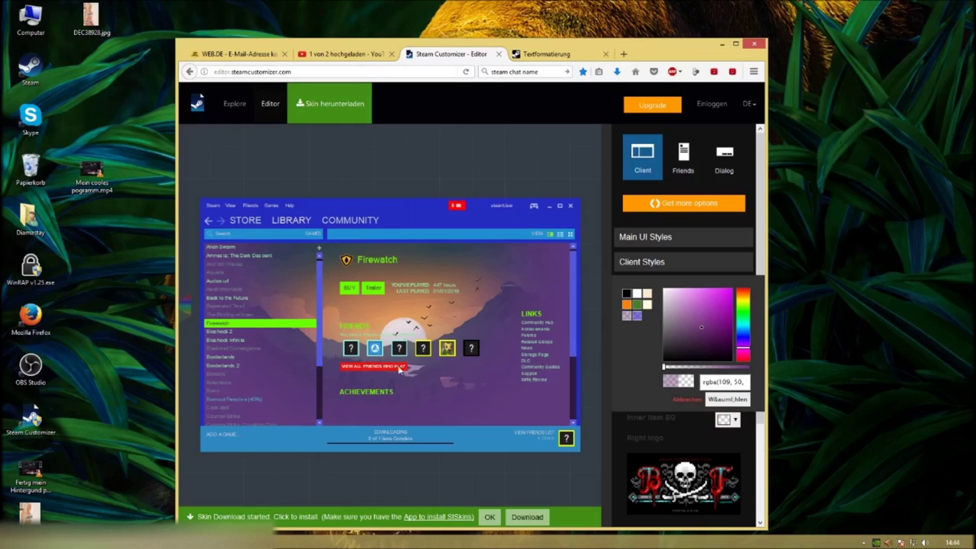
drag(447, 368, 752, 373)
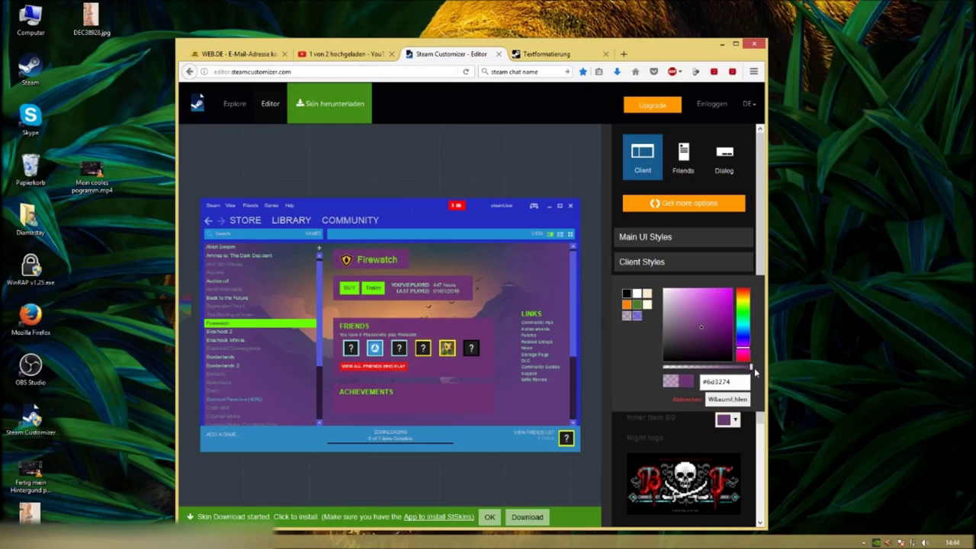
drag(753, 367, 741, 346)
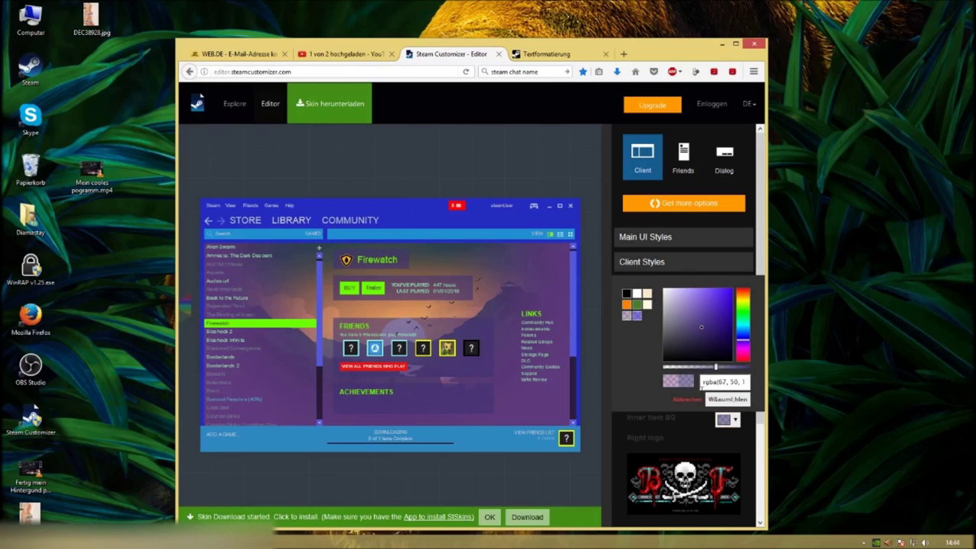
click(730, 402)
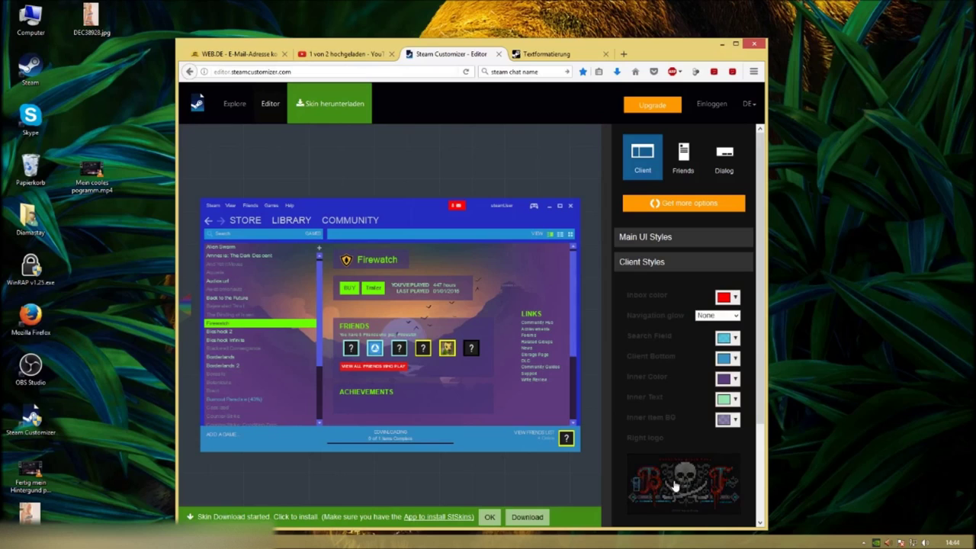
Look through the preset images for the right logo, trying Piston and None
click(696, 485)
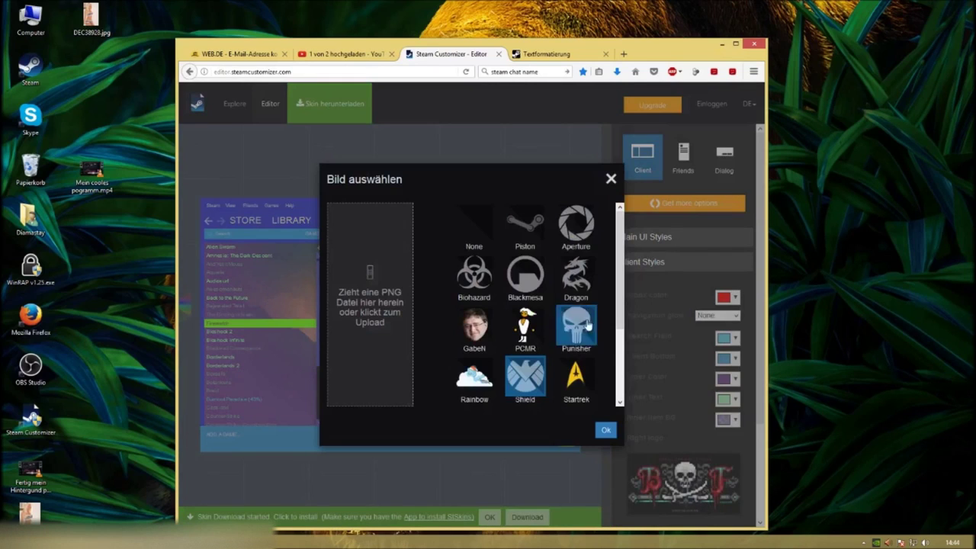
click(532, 238)
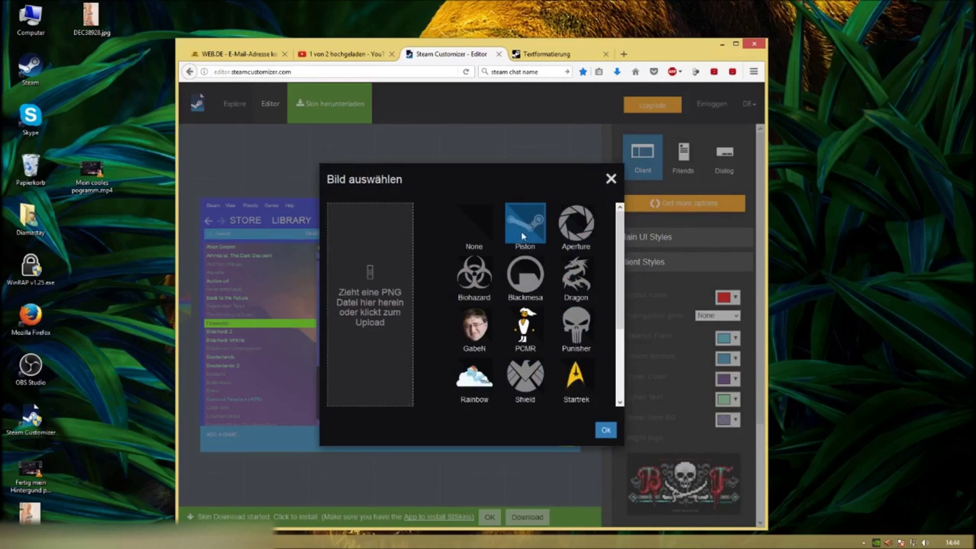
click(473, 225)
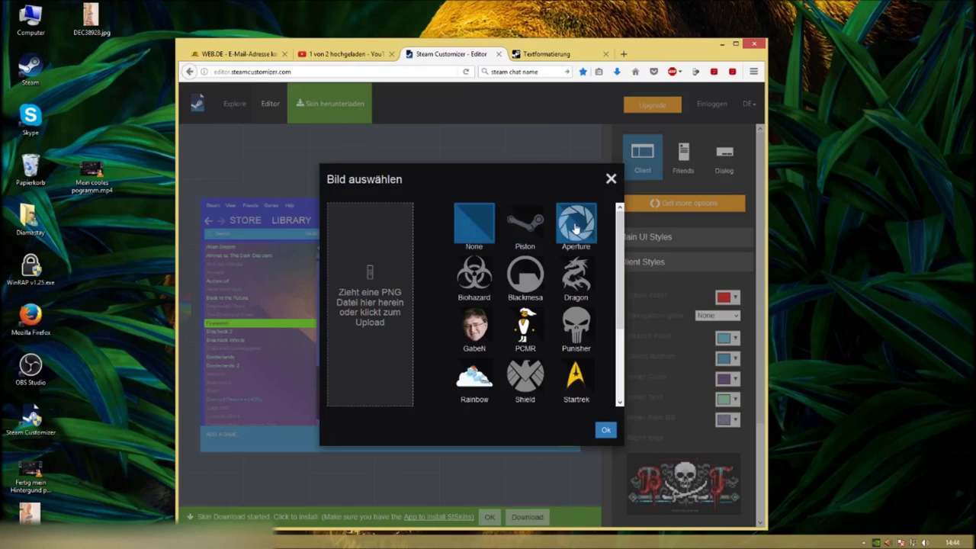
scroll(583, 359, down, 2)
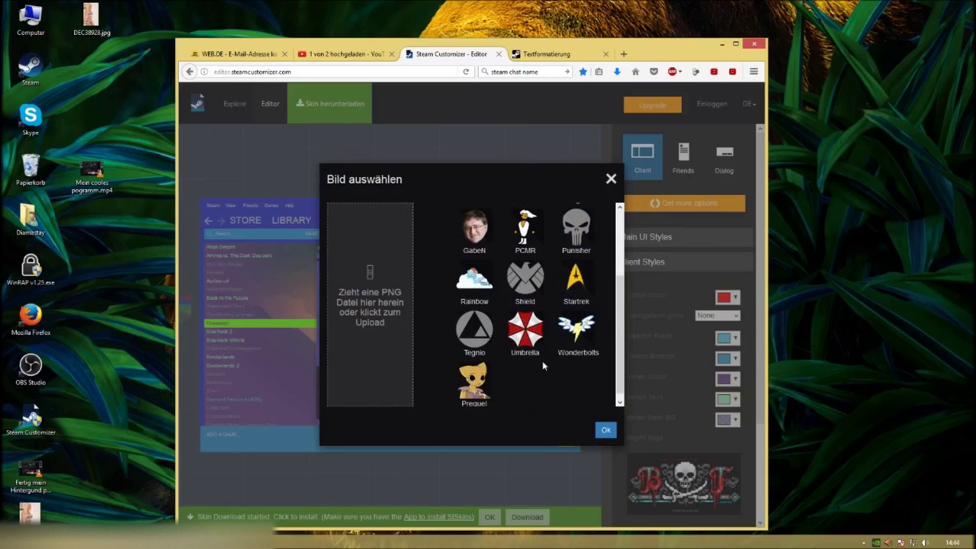
Preview adges.png on the desktop as a logo upload, cancel the upload, and close the image selection
click(368, 300)
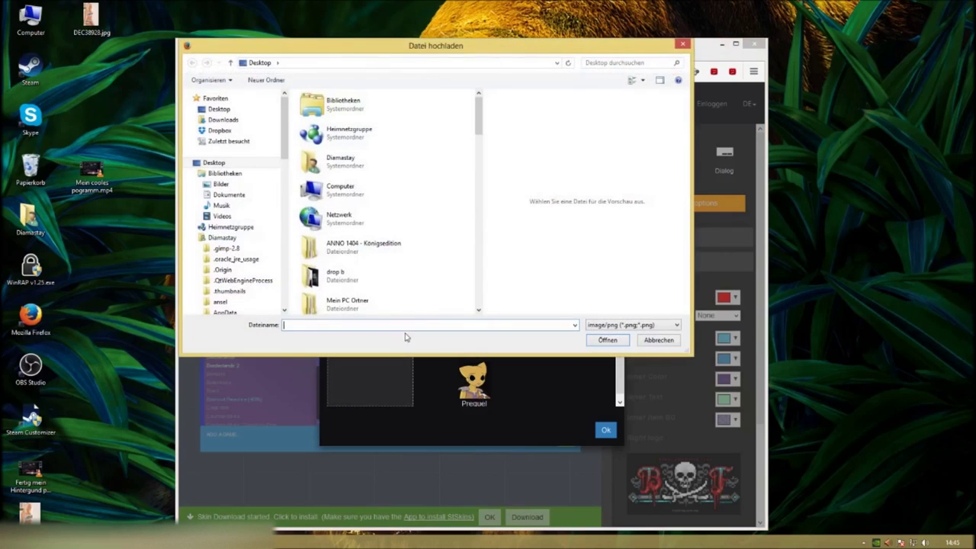
drag(477, 122, 474, 177)
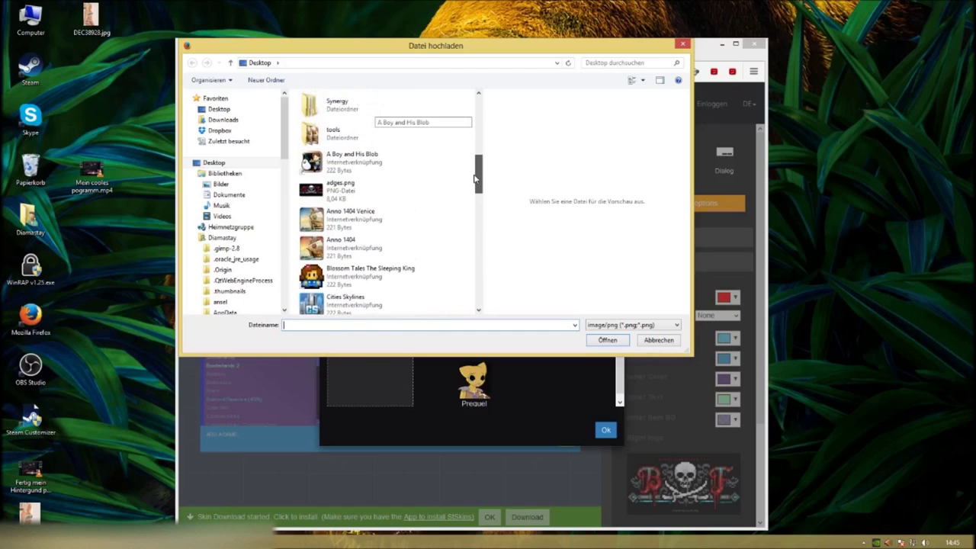
click(340, 196)
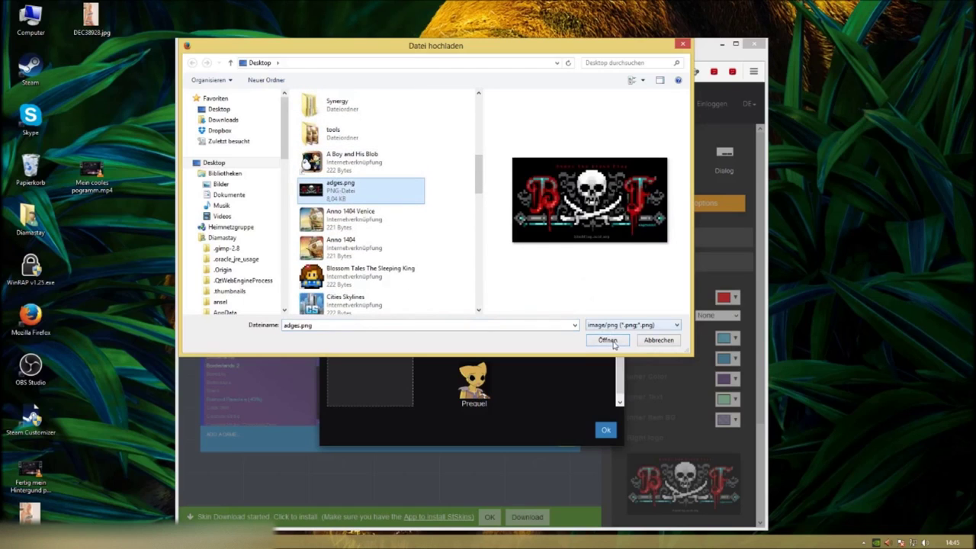
click(658, 341)
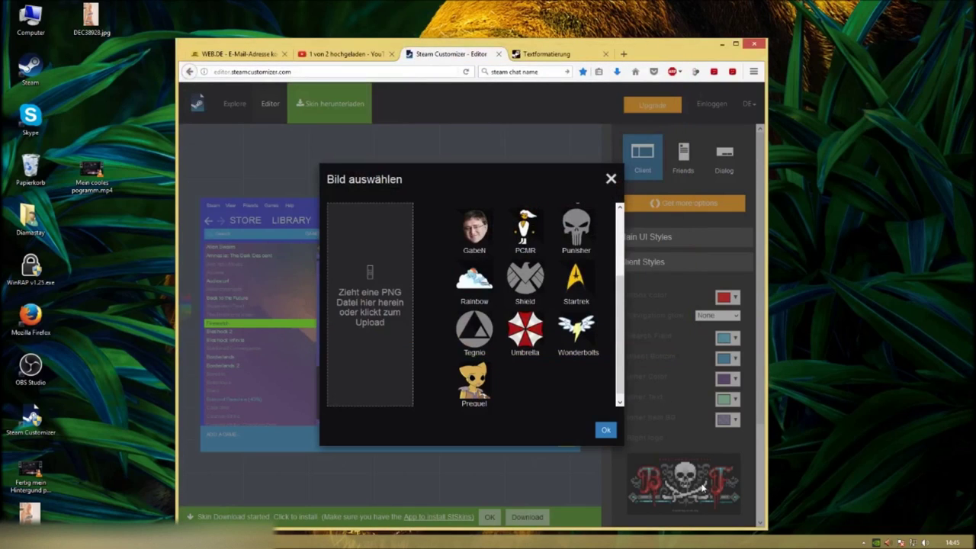
scroll(612, 288, up, 3)
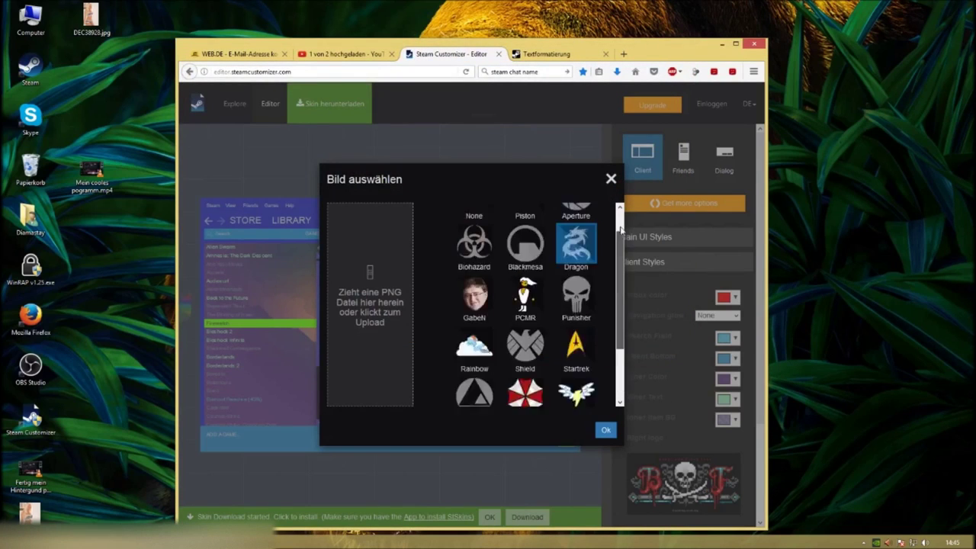
click(607, 433)
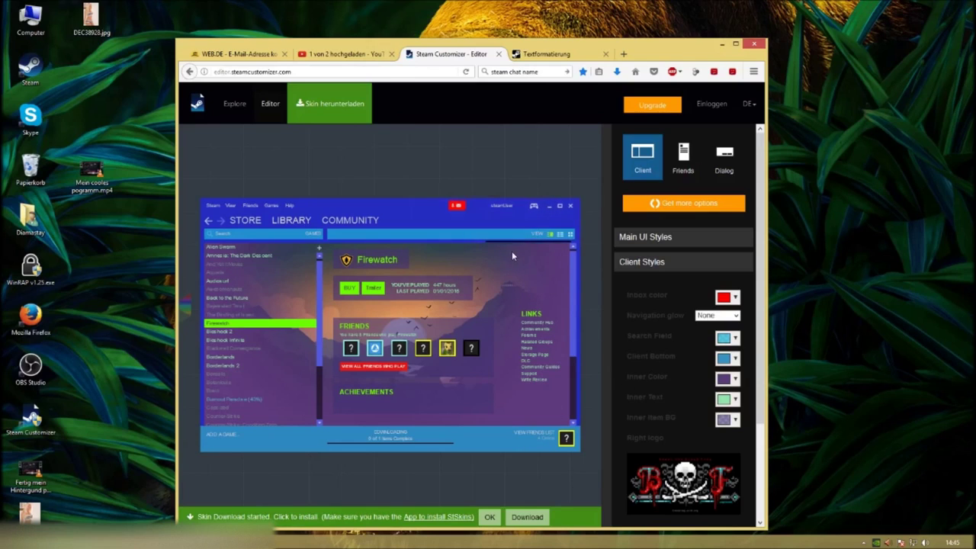
Try moving the skull logo in the client preview down to the bottom bar and up into the header beside COMMUNITY
click(514, 232)
drag(526, 265, 471, 445)
mouse_move(555, 240)
drag(470, 446, 406, 220)
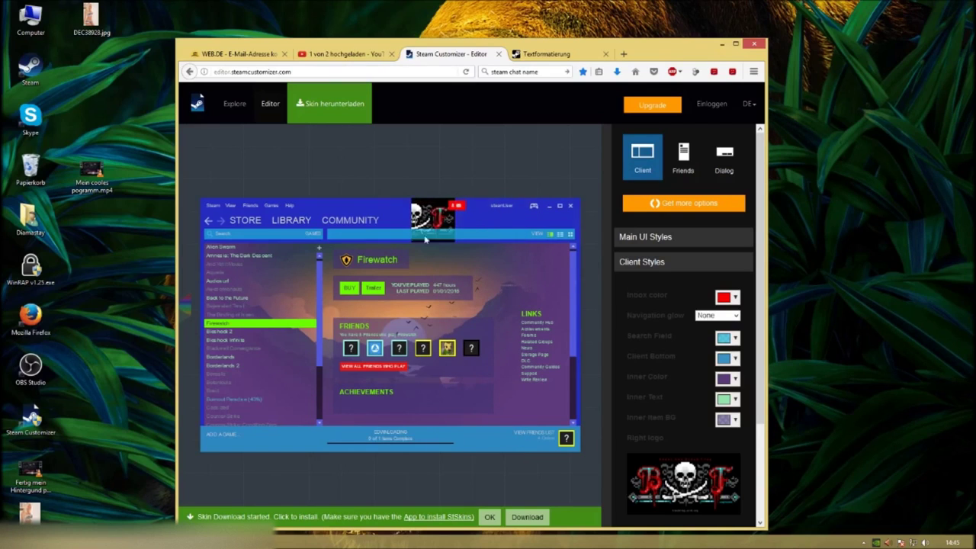
Place the skull logo in the client preview's header over the inbox icon and account name, and deselect it
click(435, 212)
drag(413, 222, 473, 214)
click(540, 163)
click(486, 224)
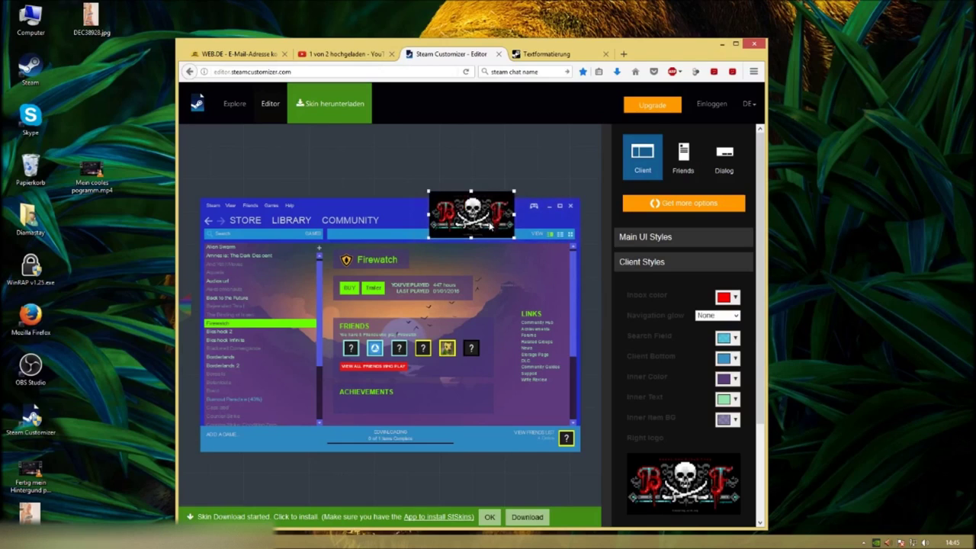
drag(480, 212, 488, 216)
click(527, 154)
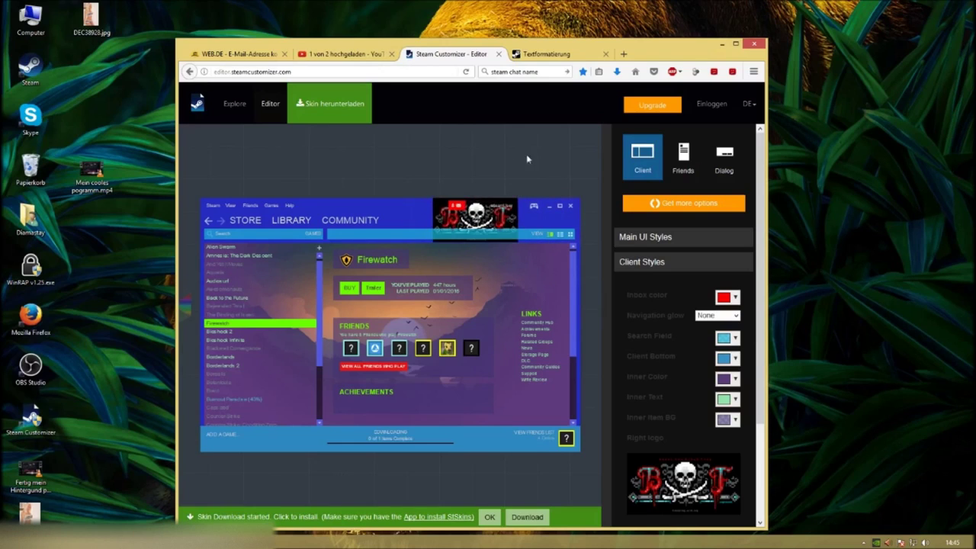
Try the skull logo over the preview's window controls and over its Steam menu, deselecting it each time
click(486, 214)
drag(483, 206, 549, 220)
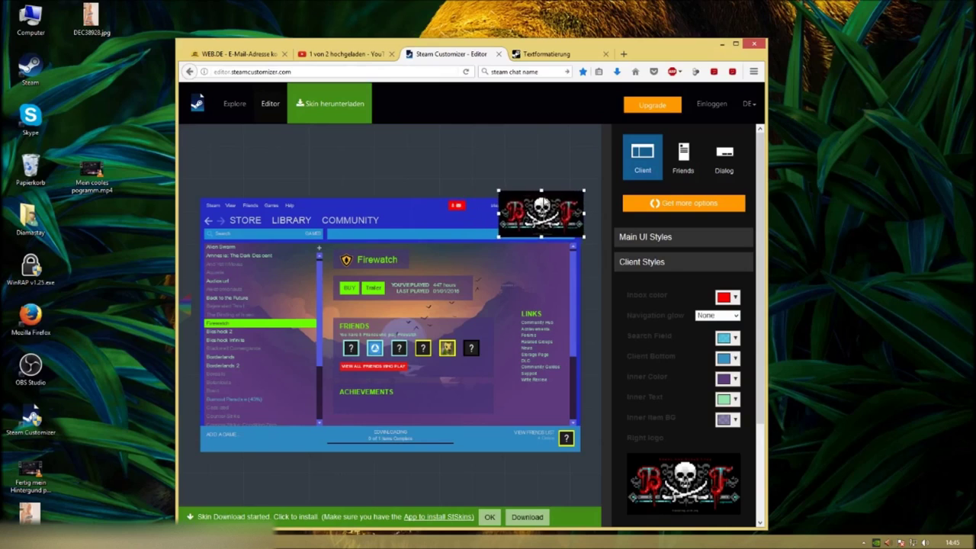
click(543, 161)
click(529, 204)
drag(527, 203, 229, 200)
click(244, 162)
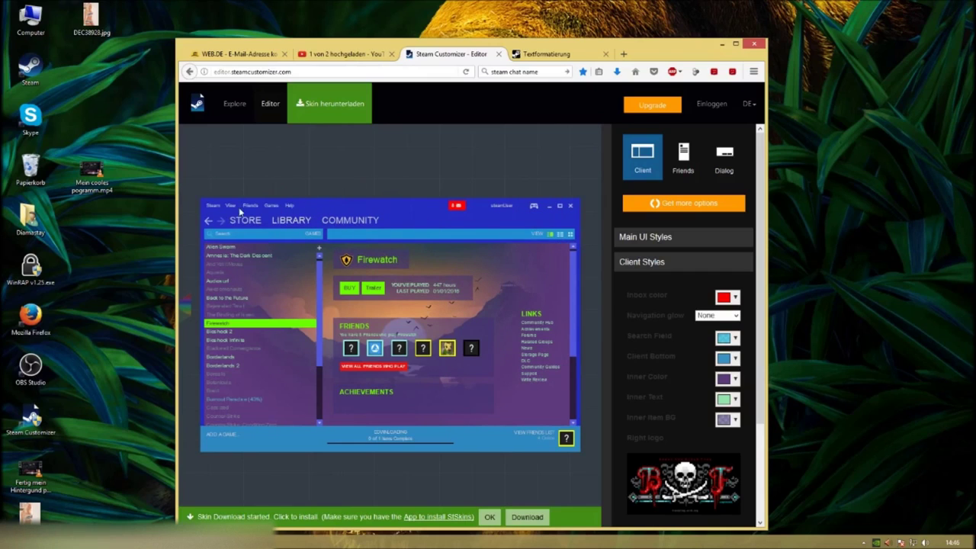
Return the skull logo to the preview's header, shrink it to fit around the inbox icon, and deselect it
click(562, 213)
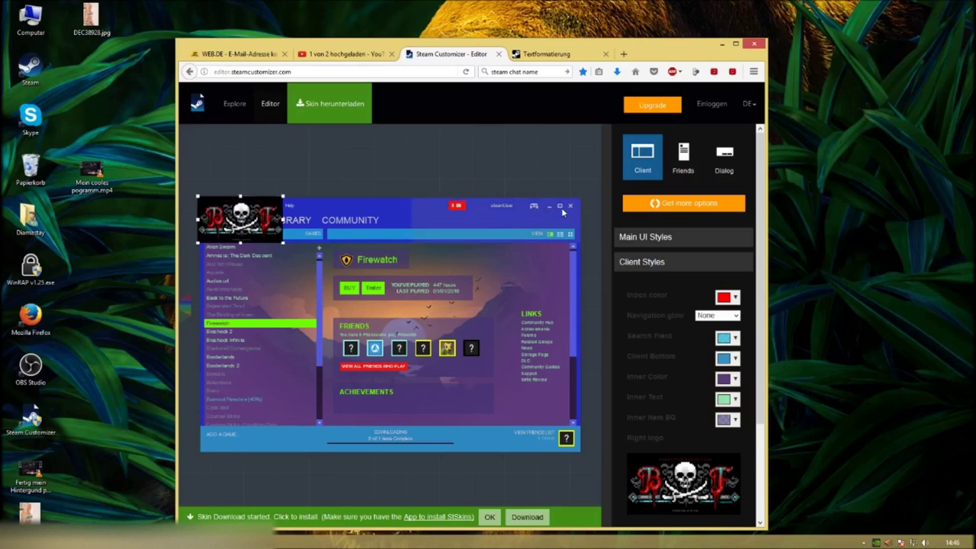
drag(249, 216, 509, 210)
drag(545, 244, 456, 211)
click(477, 178)
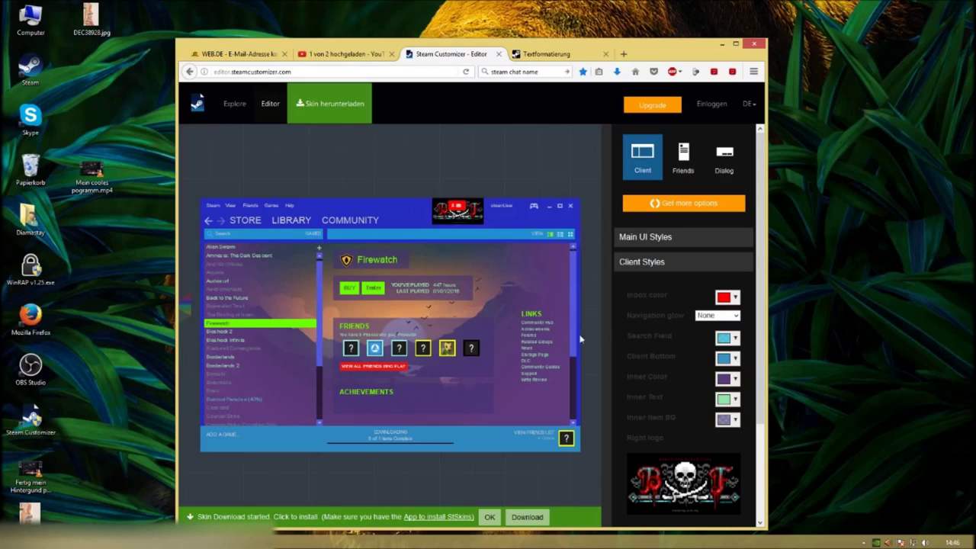
Nudge the skull logo slightly within the client preview's header and deselect it
click(473, 217)
drag(464, 219, 461, 216)
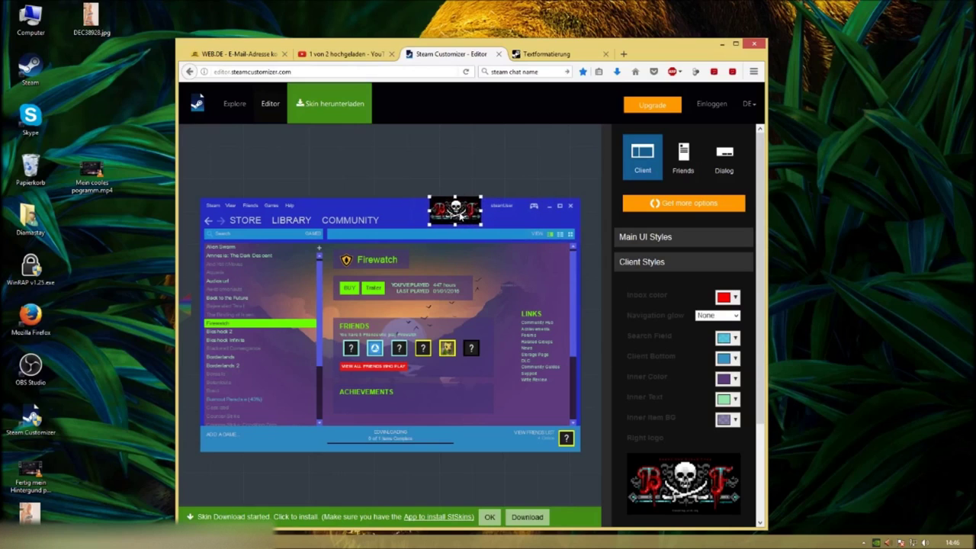
click(475, 161)
Look through the client style and misc options, the Friends preview and its available font faces
scroll(751, 475, down, 2)
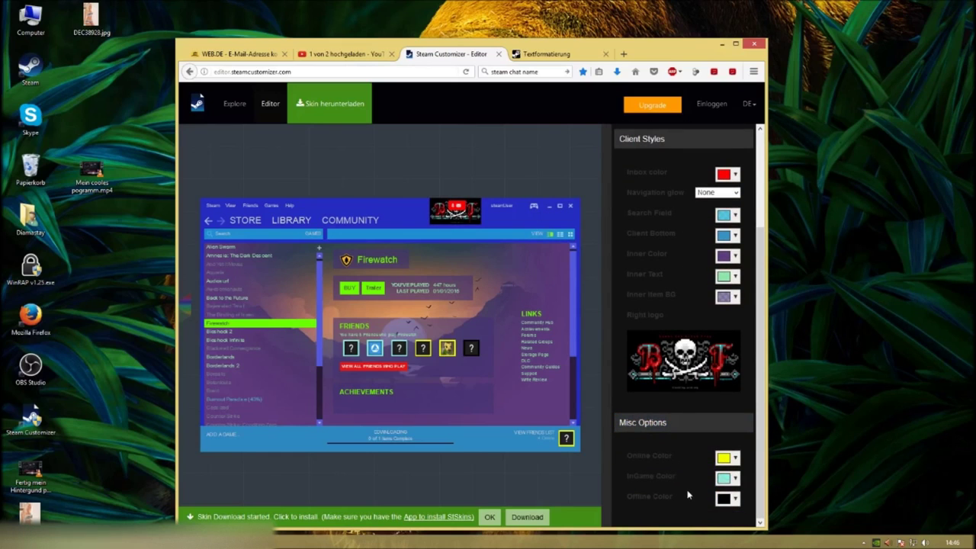
scroll(697, 403, up, 2)
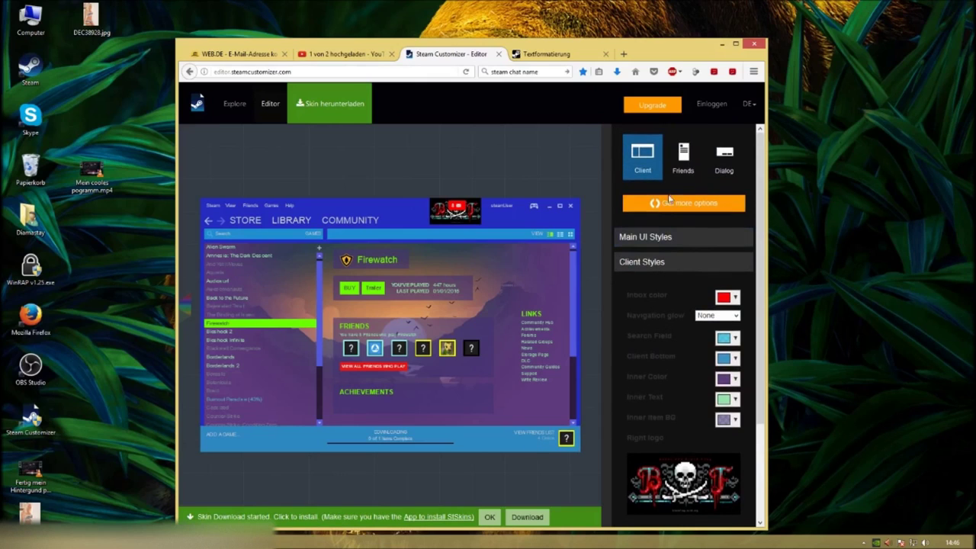
click(685, 156)
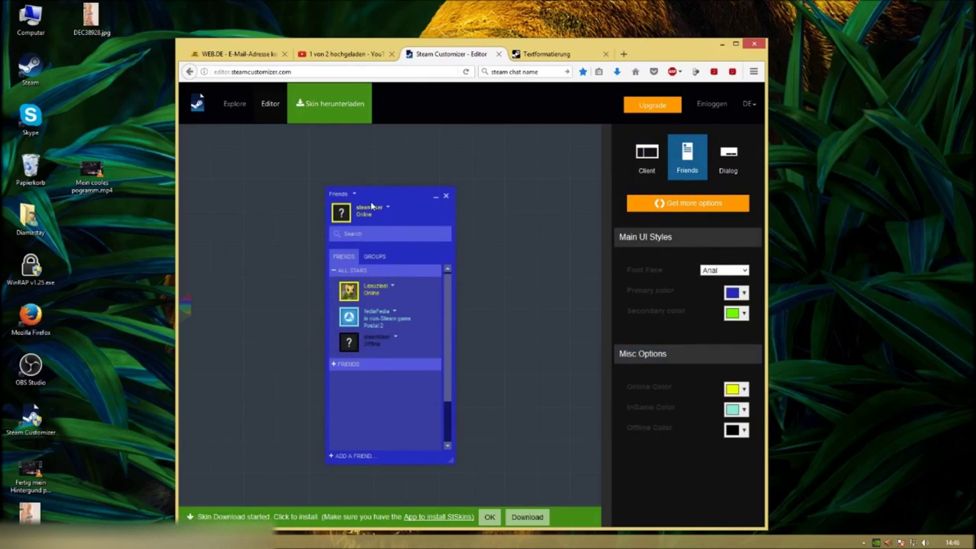
click(745, 271)
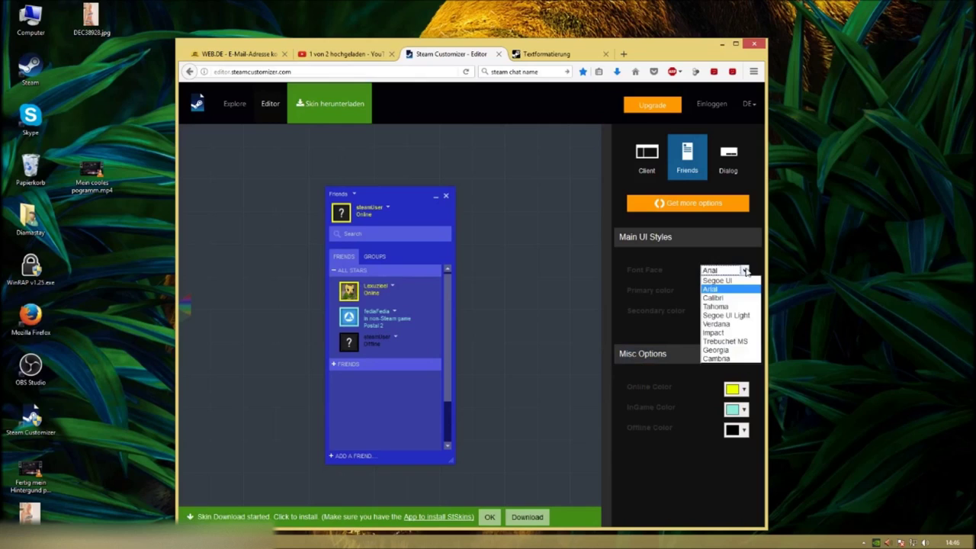
click(745, 271)
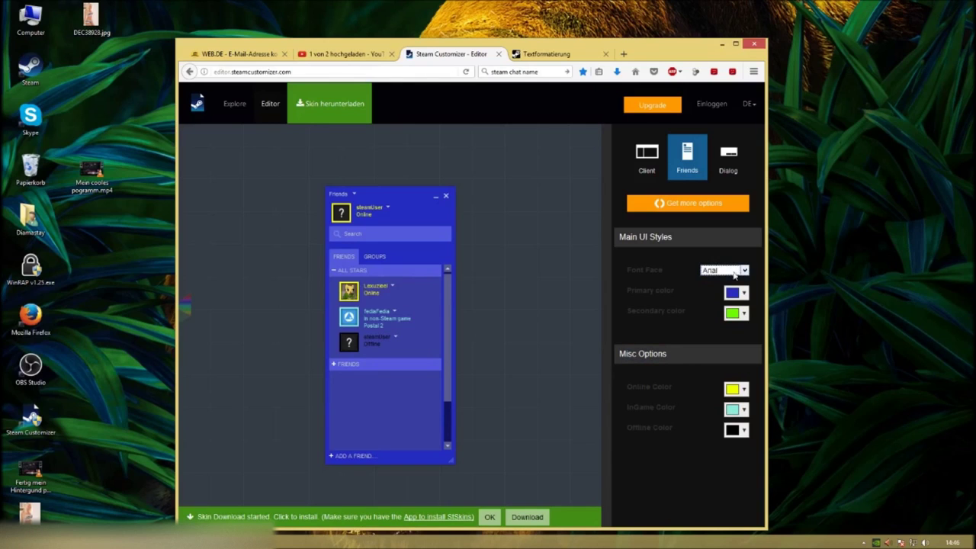
Return to the client preview and set the navigation glow to Light
click(644, 155)
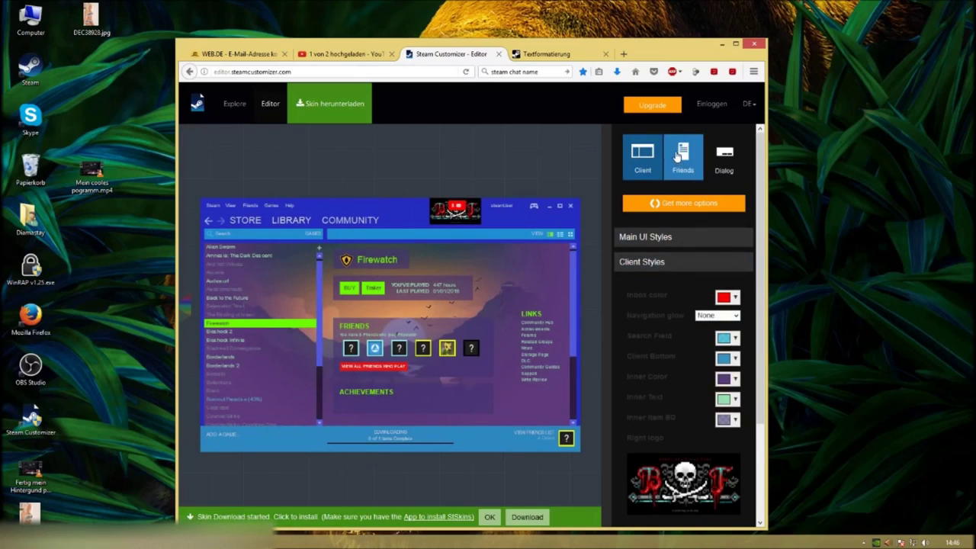
click(714, 313)
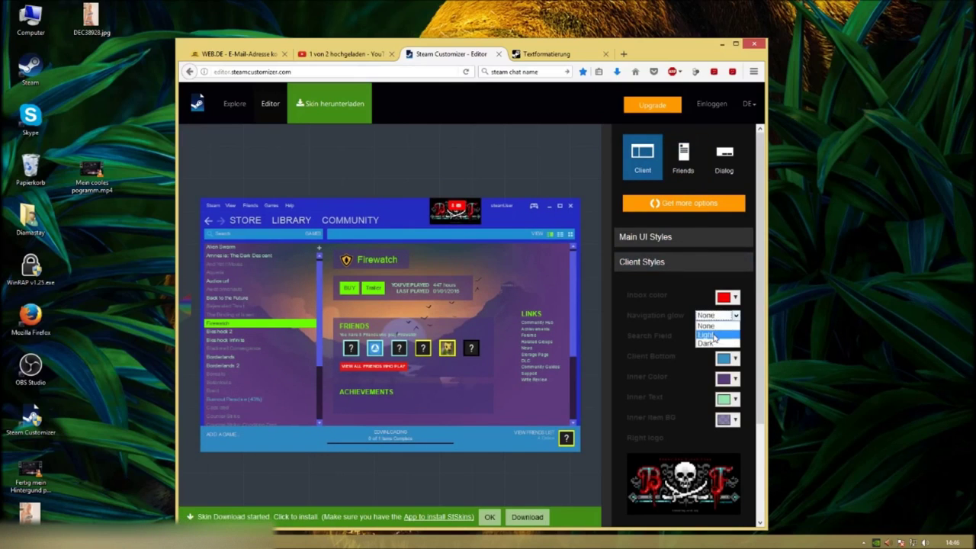
click(716, 340)
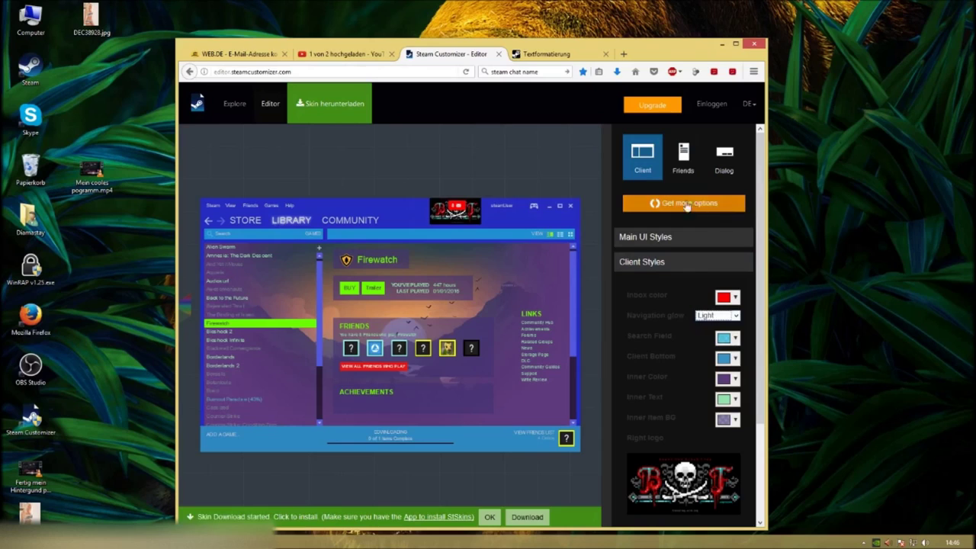
Try several shades for the primary color in the Friends preview and apply the muted blue #464988
click(683, 156)
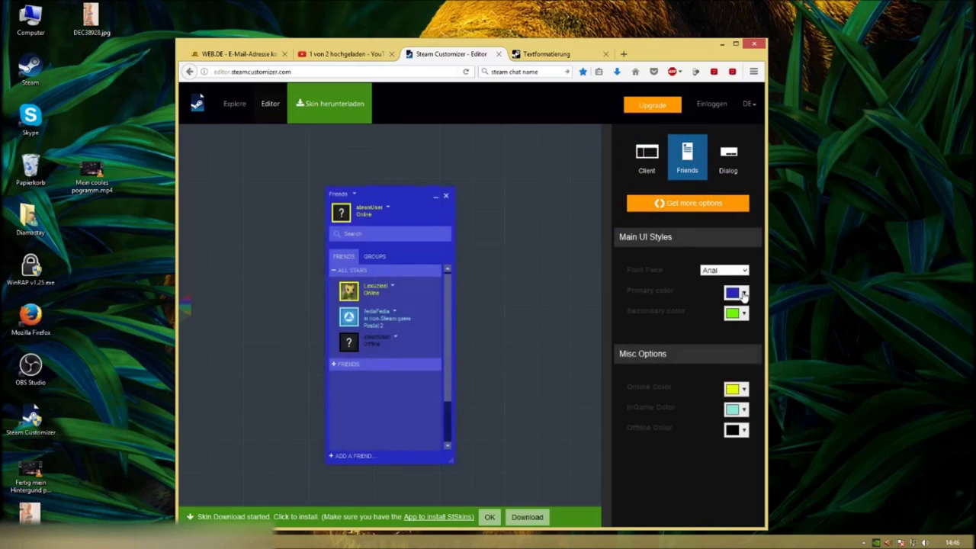
click(744, 294)
drag(717, 336, 731, 317)
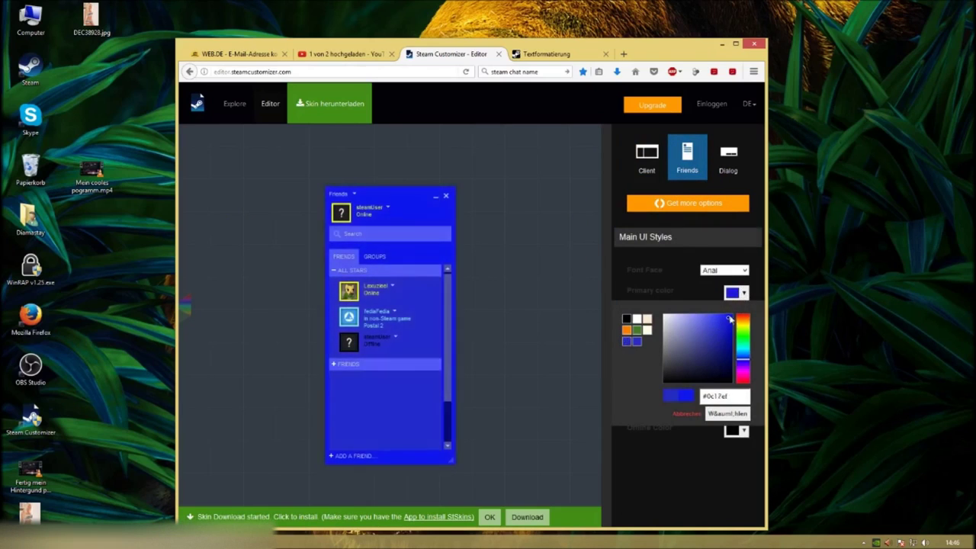
click(671, 383)
drag(671, 387, 653, 311)
mouse_move(691, 340)
mouse_down()
mouse_move(704, 350)
mouse_move(695, 345)
mouse_up()
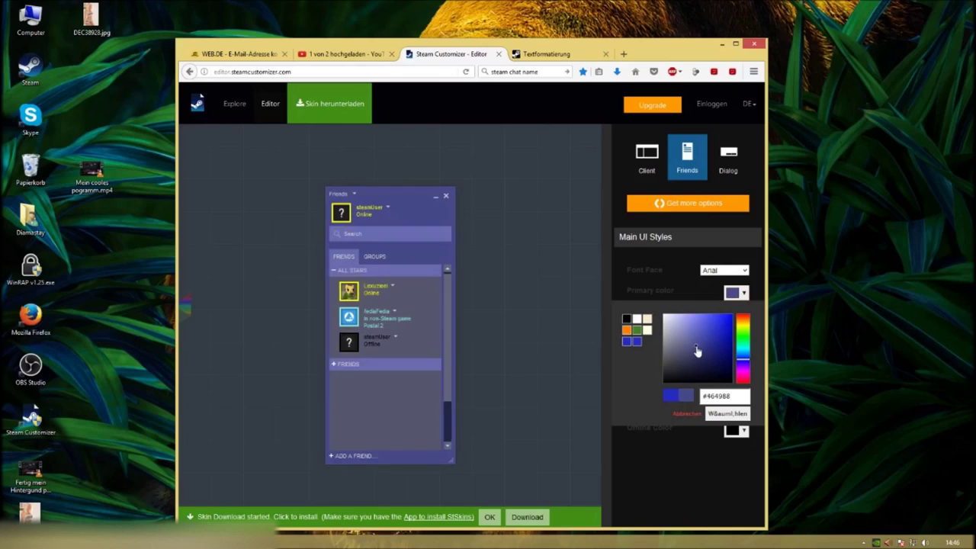
click(729, 415)
Set the secondary color to a slightly darker, less saturated green
click(744, 315)
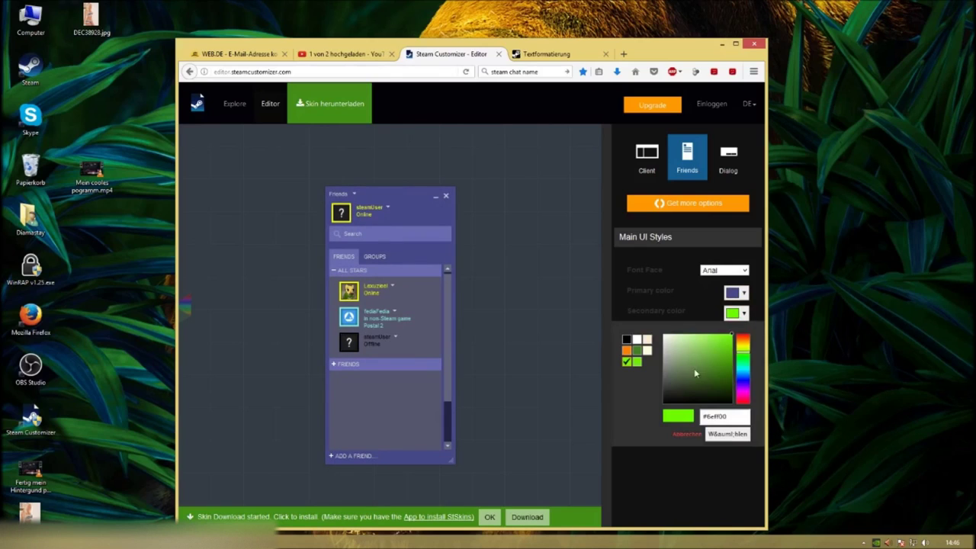
mouse_move(732, 339)
mouse_down()
mouse_move(691, 382)
mouse_move(723, 344)
mouse_up()
click(720, 434)
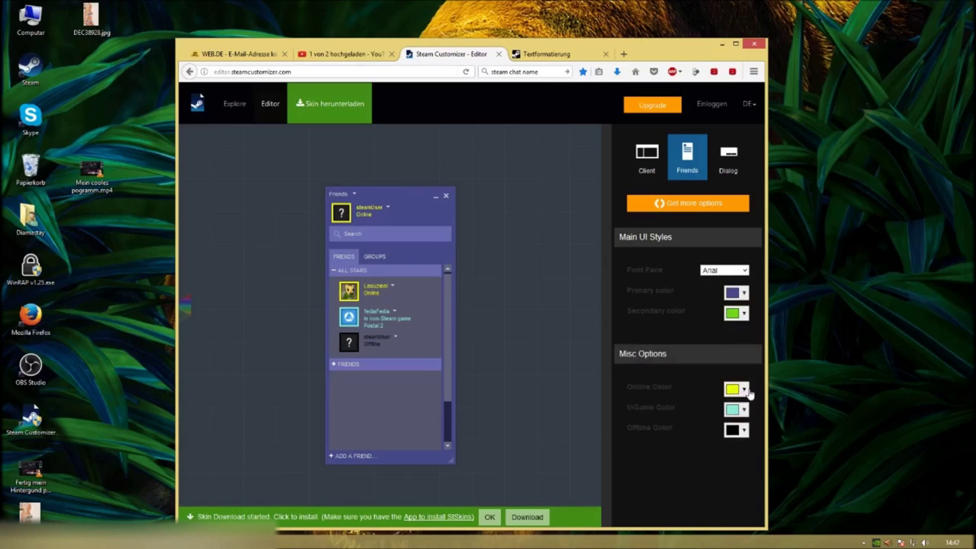
Set the Online color to bright green and the InGame color to white (#ffffff) in the Friends preview
click(743, 390)
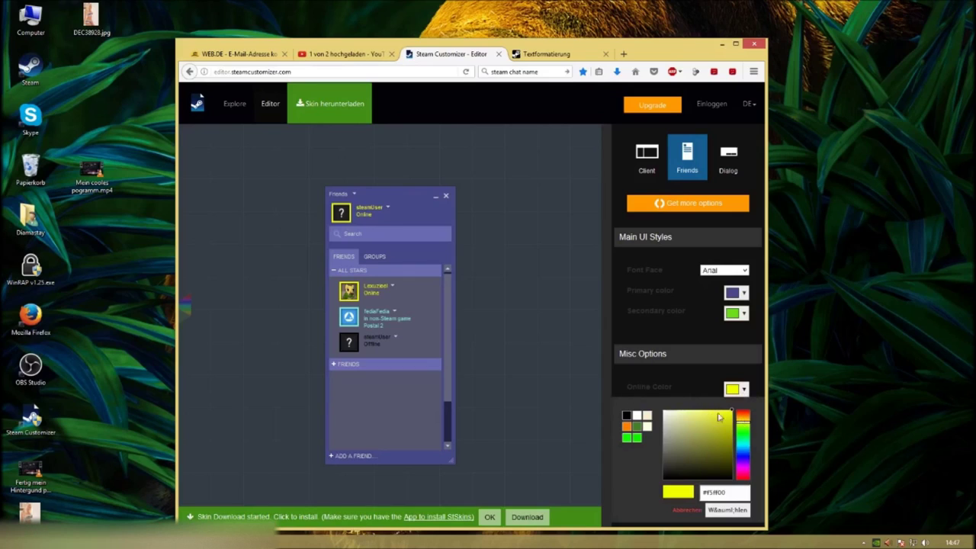
click(743, 425)
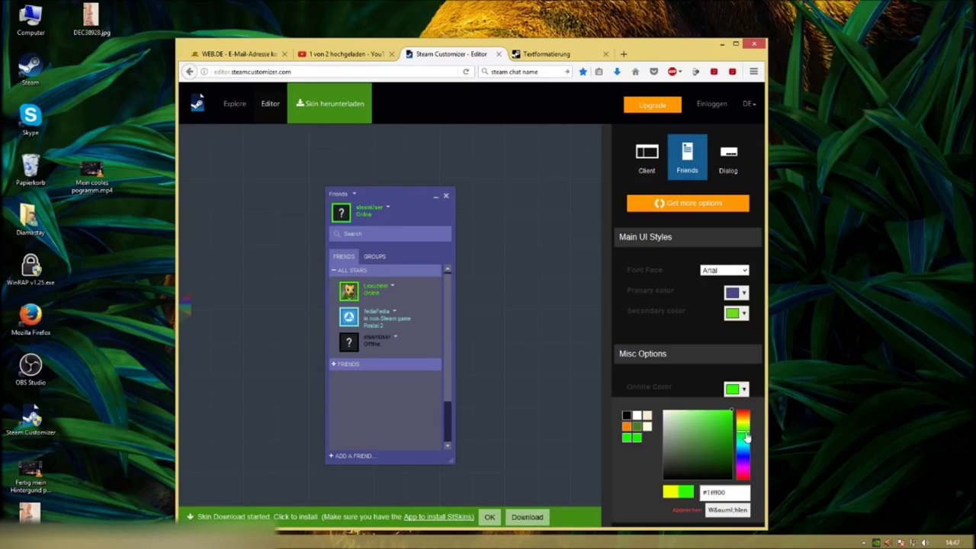
click(718, 513)
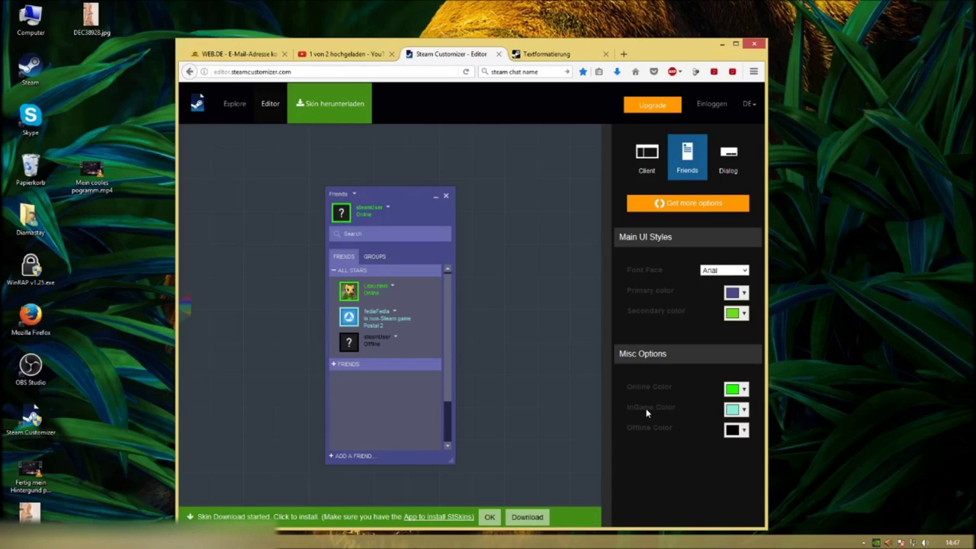
click(737, 411)
click(637, 294)
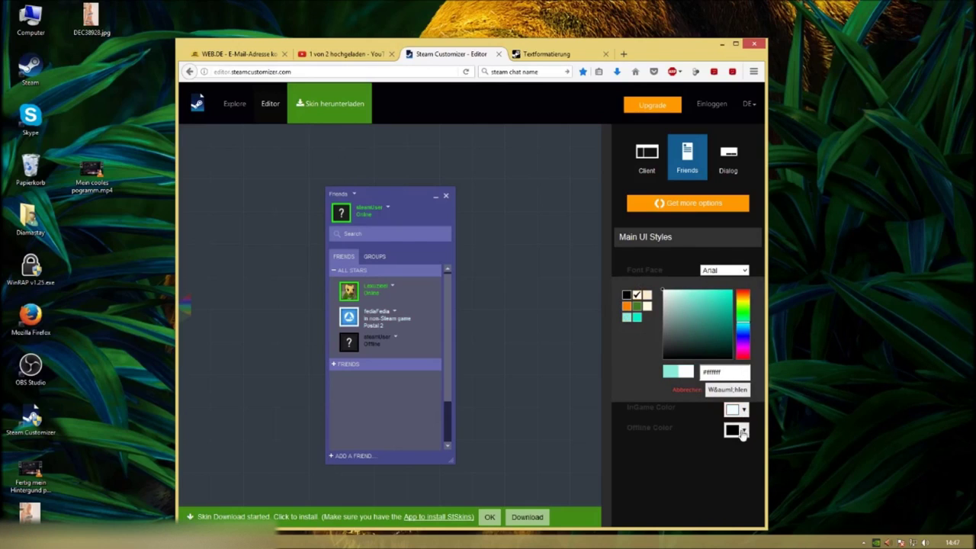
click(727, 390)
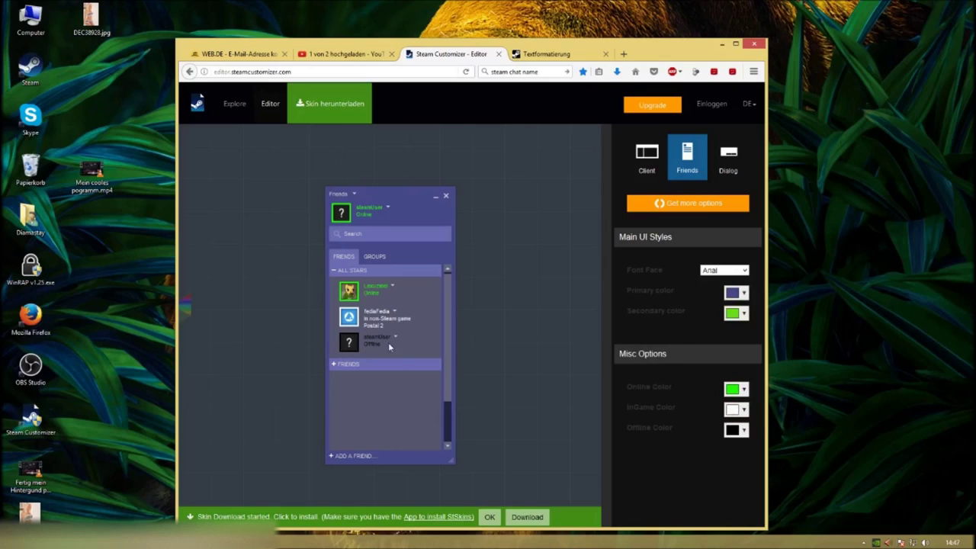
Set the Offline color to red in the Friends preview
click(735, 430)
click(732, 311)
click(705, 462)
Try white (#ffffff) as the primary color in the Dialog preview and check it on the client preview
click(743, 157)
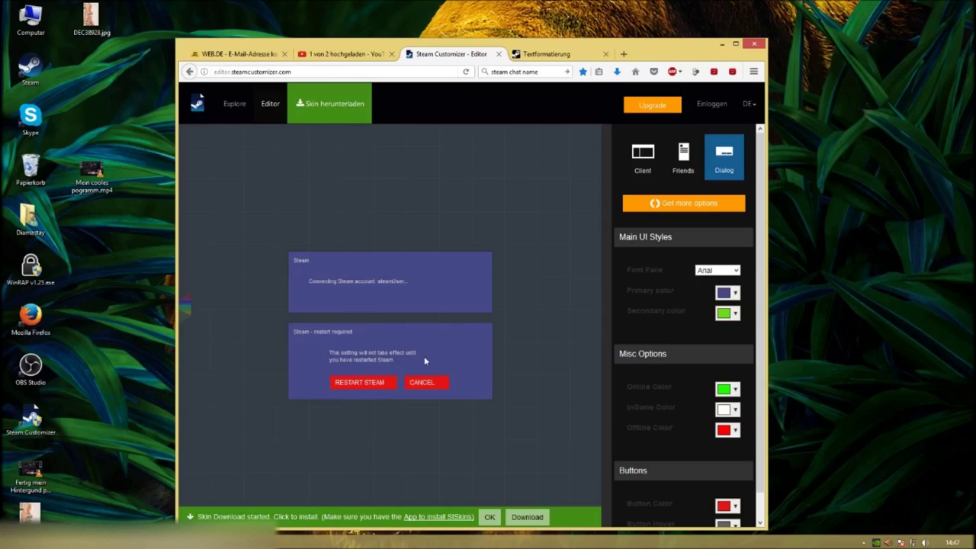
click(734, 293)
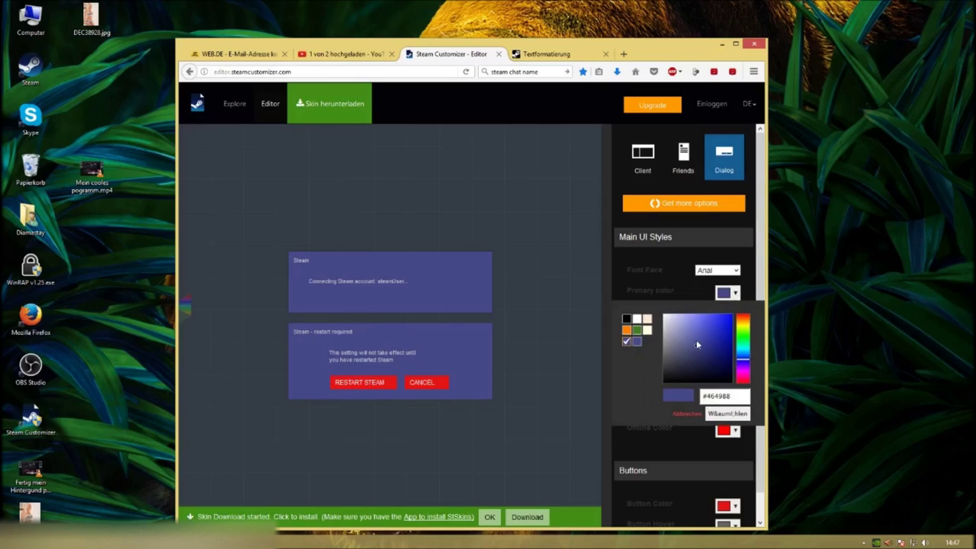
drag(699, 347, 660, 313)
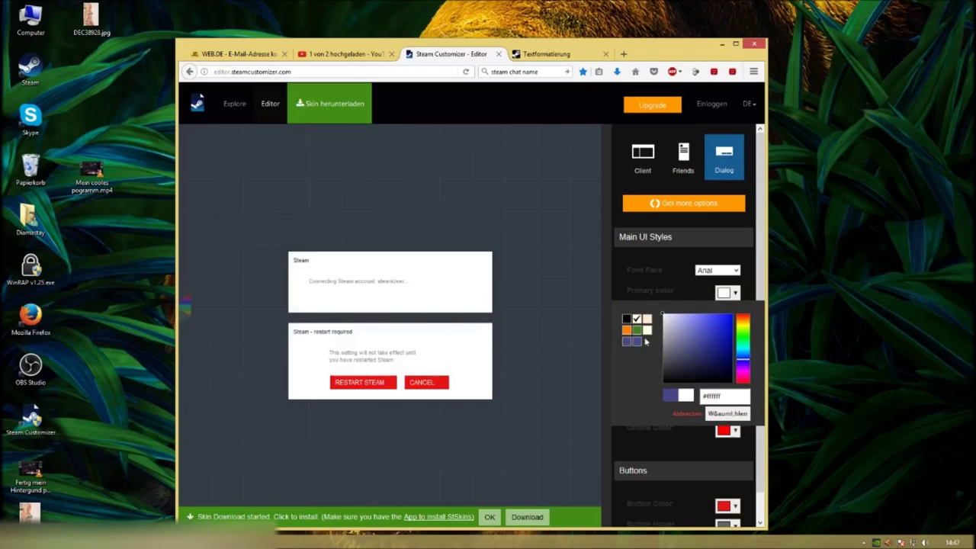
click(721, 418)
click(642, 151)
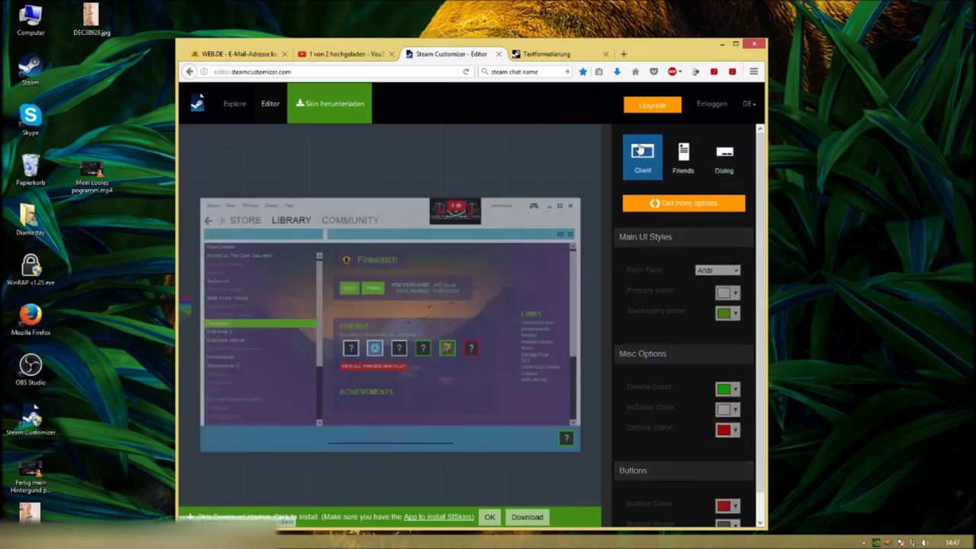
click(724, 156)
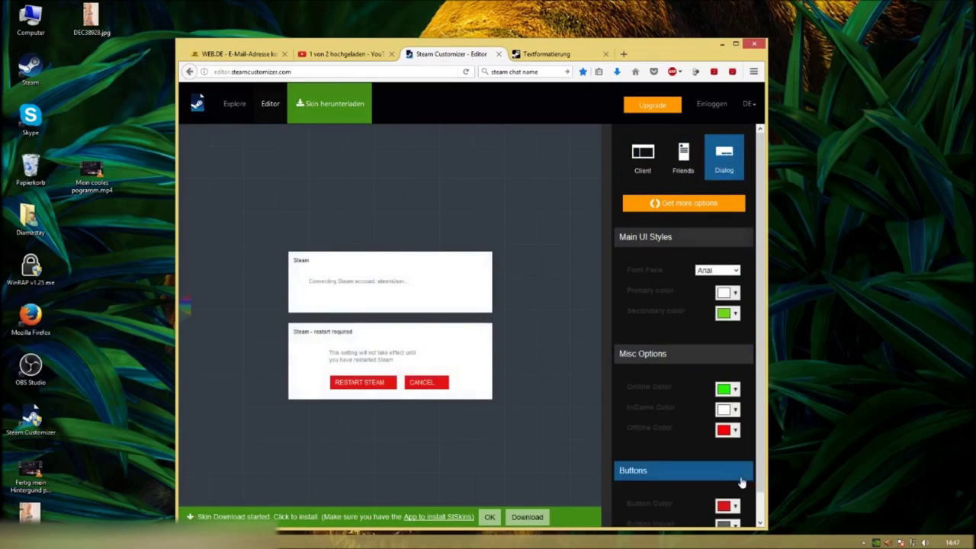
Try a medium violet-blue as the primary color and check it on the client preview
click(727, 293)
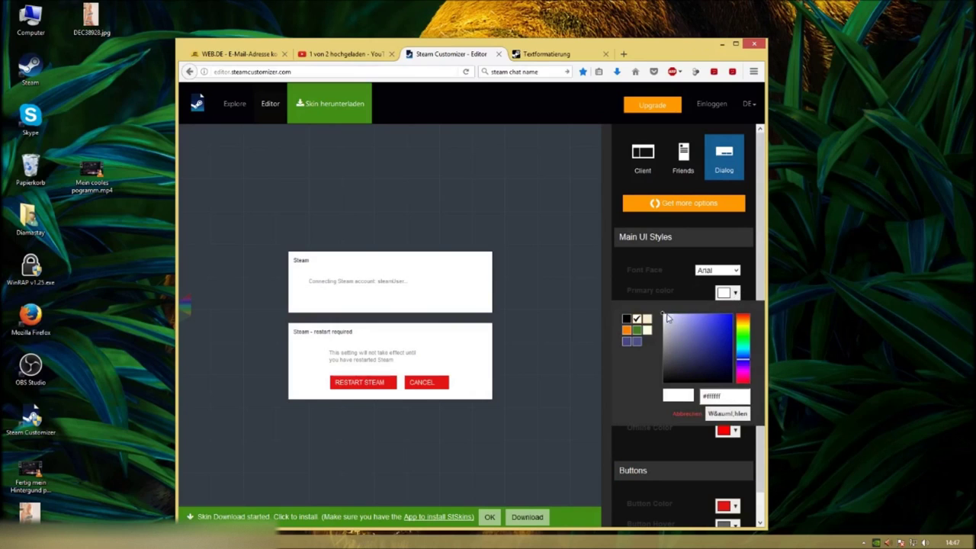
drag(663, 318, 705, 329)
click(643, 156)
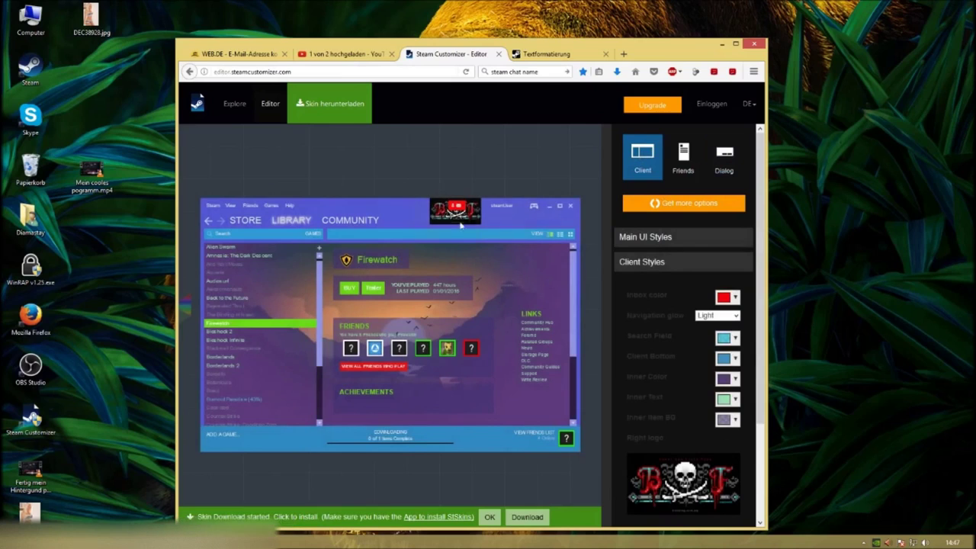
Set the Client Bottom color to a darker blue
click(733, 363)
drag(718, 403, 726, 409)
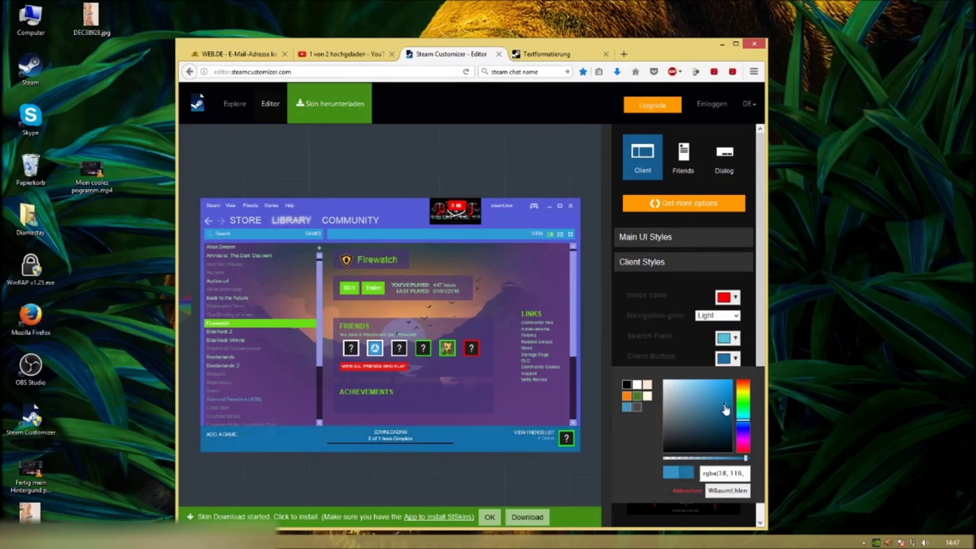
click(752, 346)
Set the primary color under Main UI Styles to the deep blue #2931c9
drag(760, 341, 761, 354)
scroll(761, 357, down, 2)
scroll(763, 335, up, 4)
click(674, 237)
click(730, 293)
mouse_move(707, 327)
mouse_down()
mouse_move(727, 321)
mouse_move(717, 328)
mouse_up()
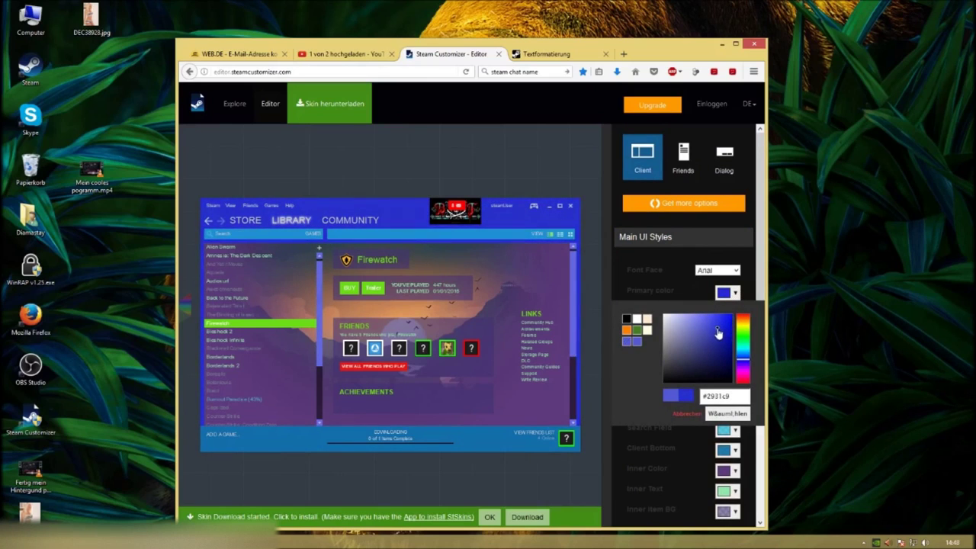
click(752, 272)
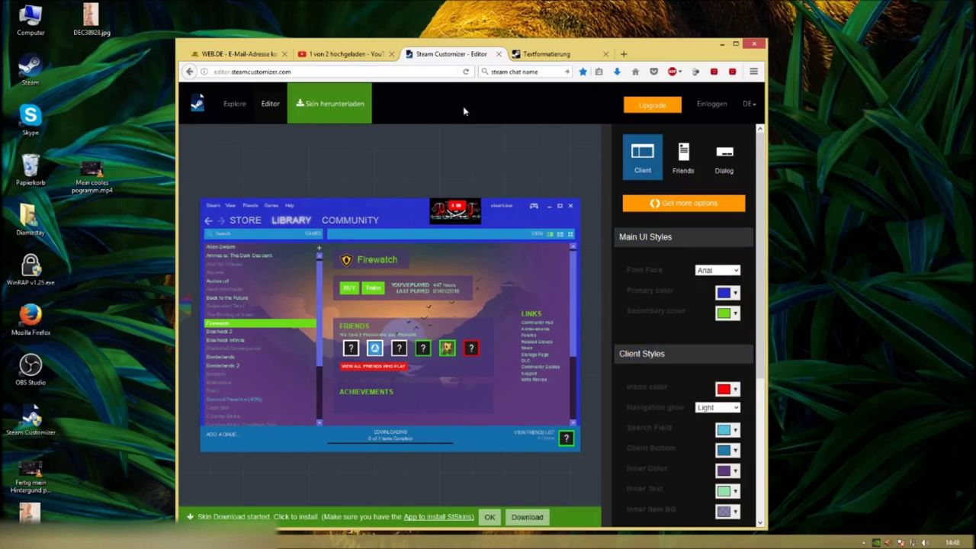
Start downloading the skin and move the browser window and the file-opening dialog aside to uncover the desktop
click(309, 110)
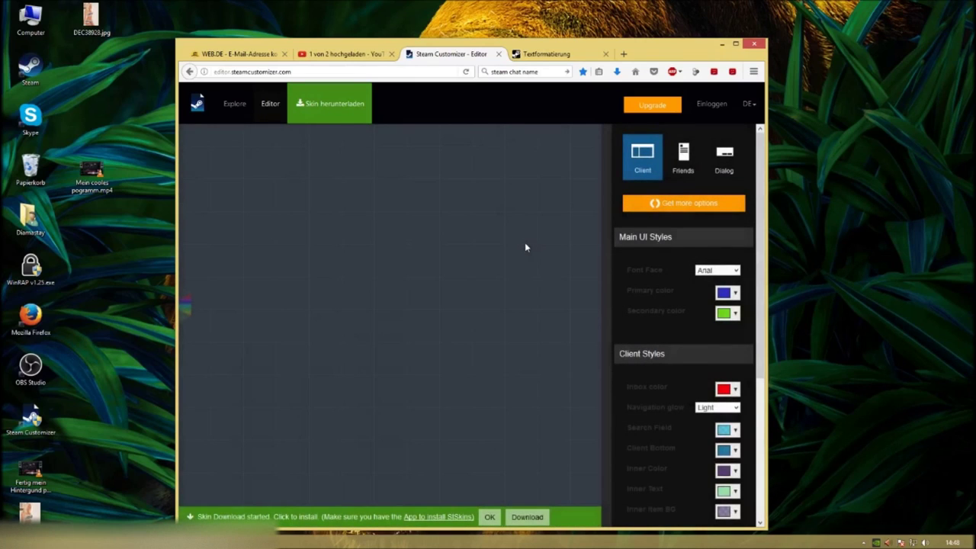
drag(545, 48, 627, 41)
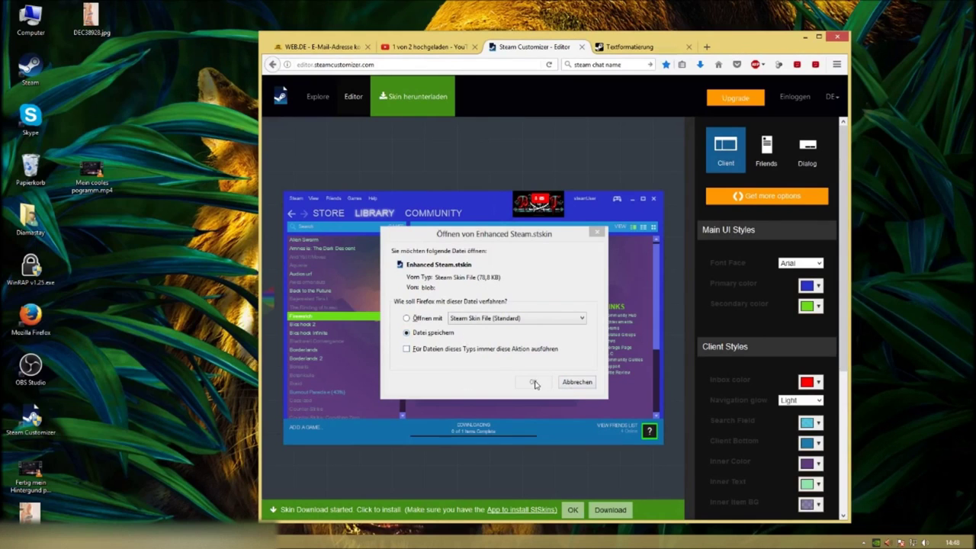
click(221, 321)
drag(451, 42, 380, 428)
drag(466, 240, 503, 158)
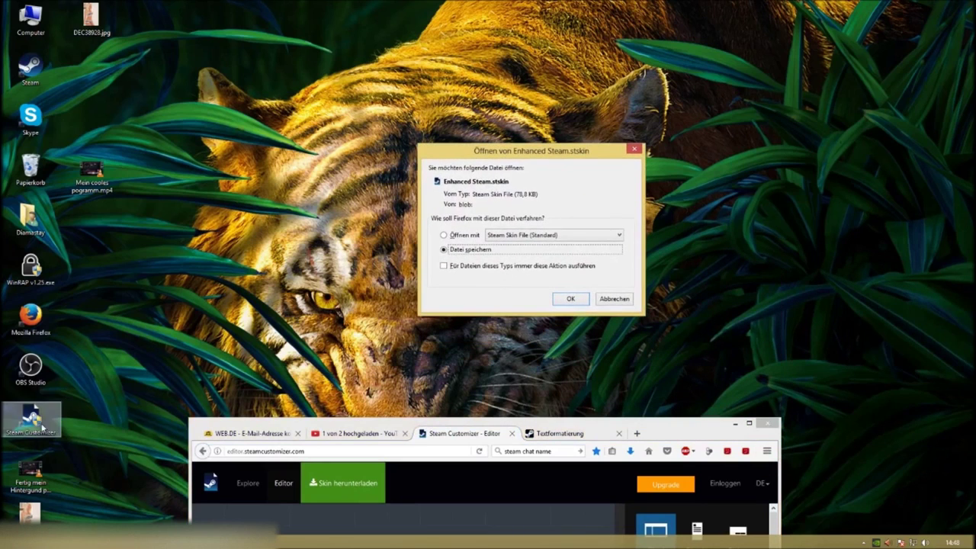
Create a new desktop folder named Skin and move the Steam Customizer shortcut into it
right_click(94, 413)
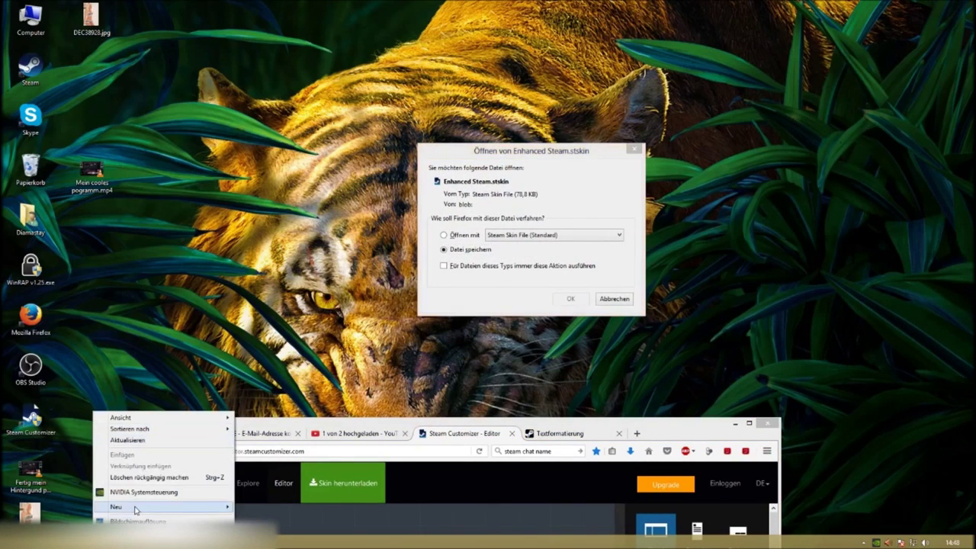
mouse_move(137, 507)
click(268, 419)
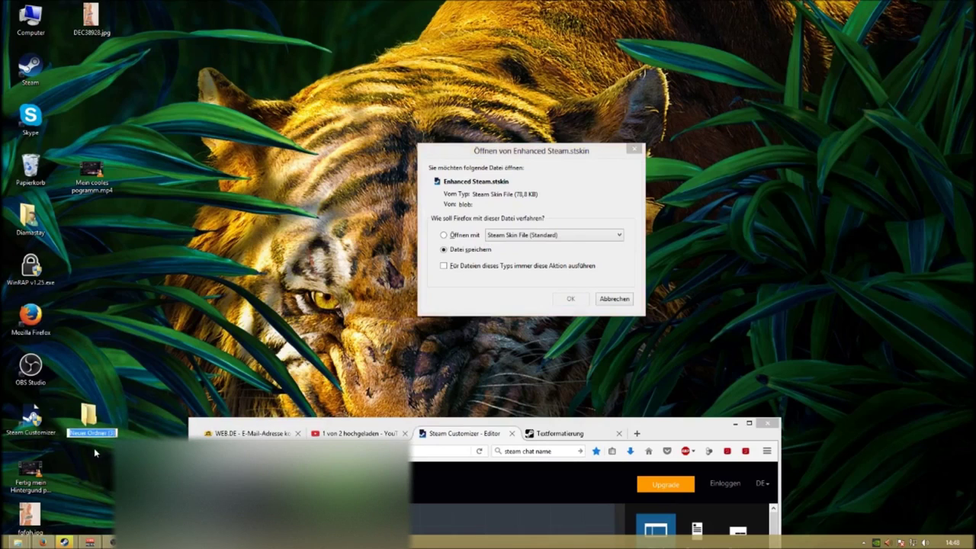
text(sk)
key(Return)
drag(22, 424, 152, 325)
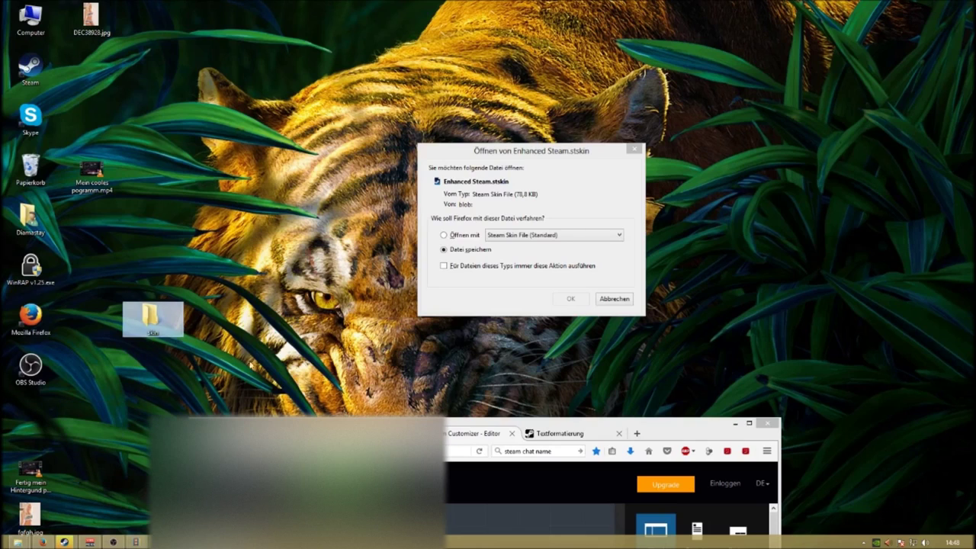
Save the Enhanced Steam.stskin download and place the downloaded file on the desktop beside the skin folder
click(570, 302)
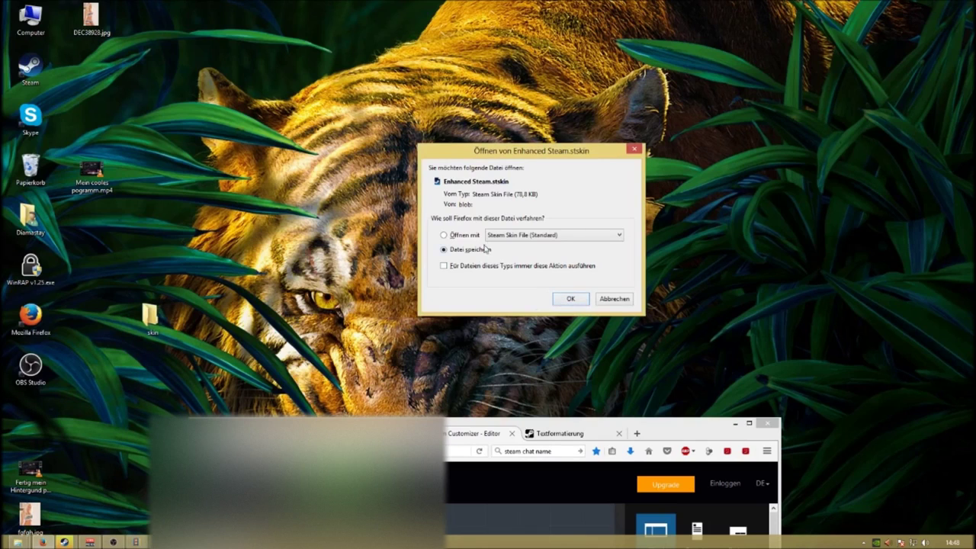
click(570, 299)
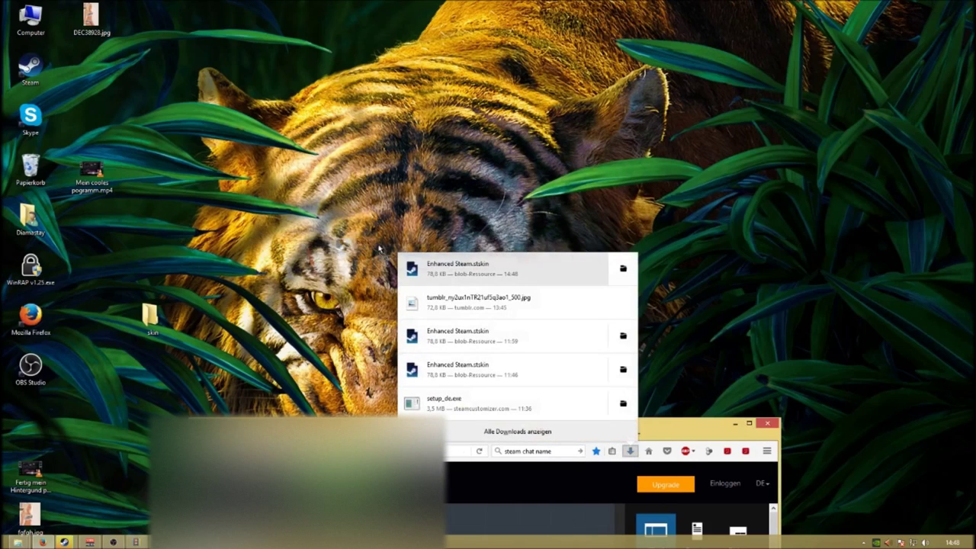
drag(226, 204, 200, 329)
click(151, 319)
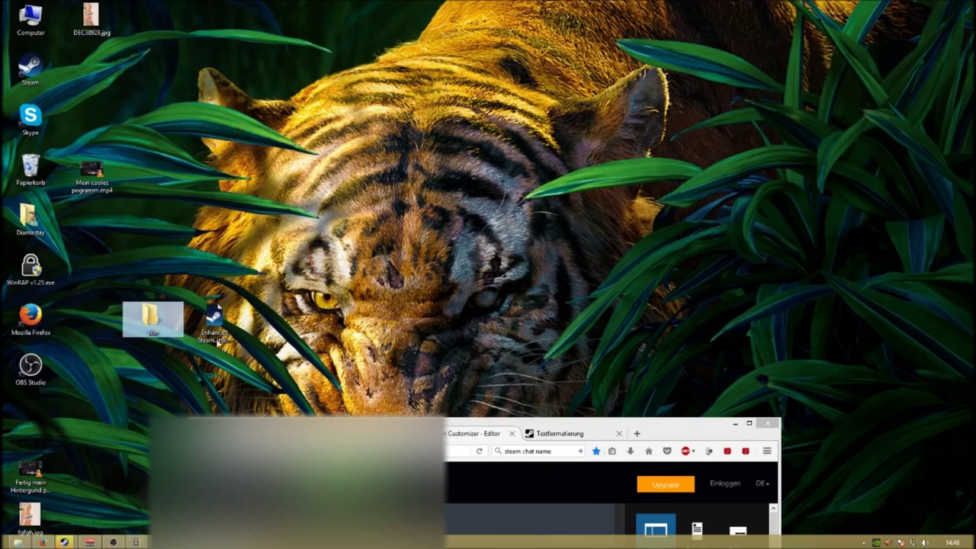
Move the browser window back up so the Steam Customizer editor is in view beside the desktop files
drag(481, 431, 577, 50)
click(201, 333)
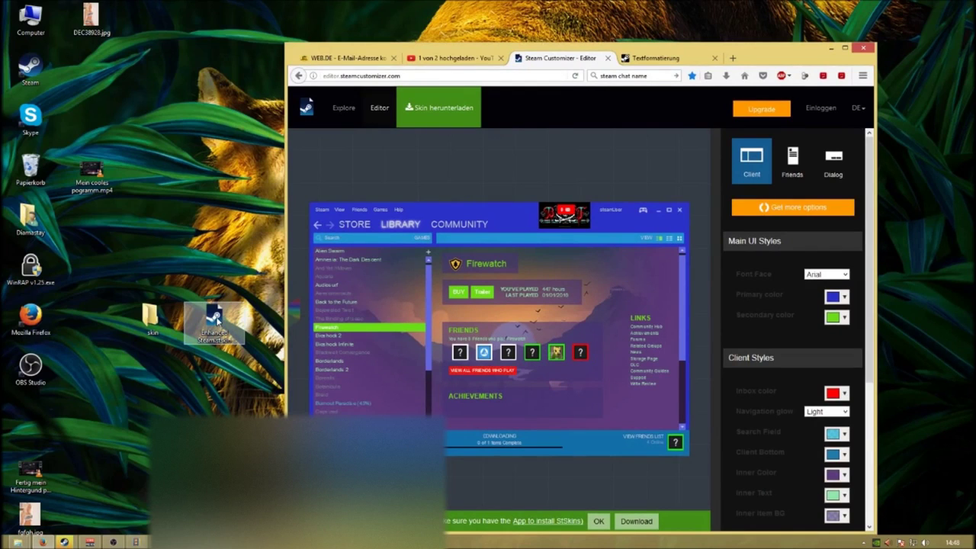
click(193, 363)
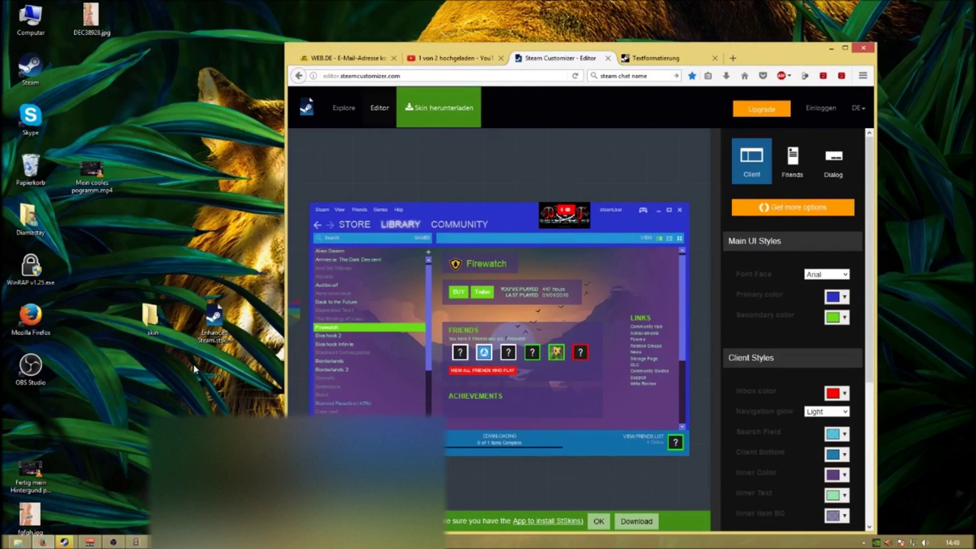
Switch to File Explorer, view Enhanced Steam.stskin in the skins folder of Steam under Programme (x86), and minimize the window
click(17, 543)
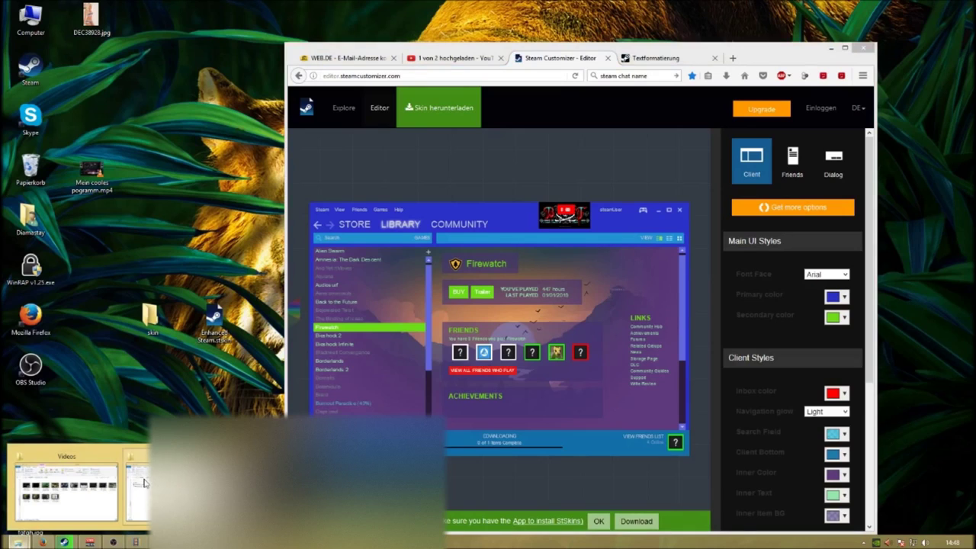
click(138, 488)
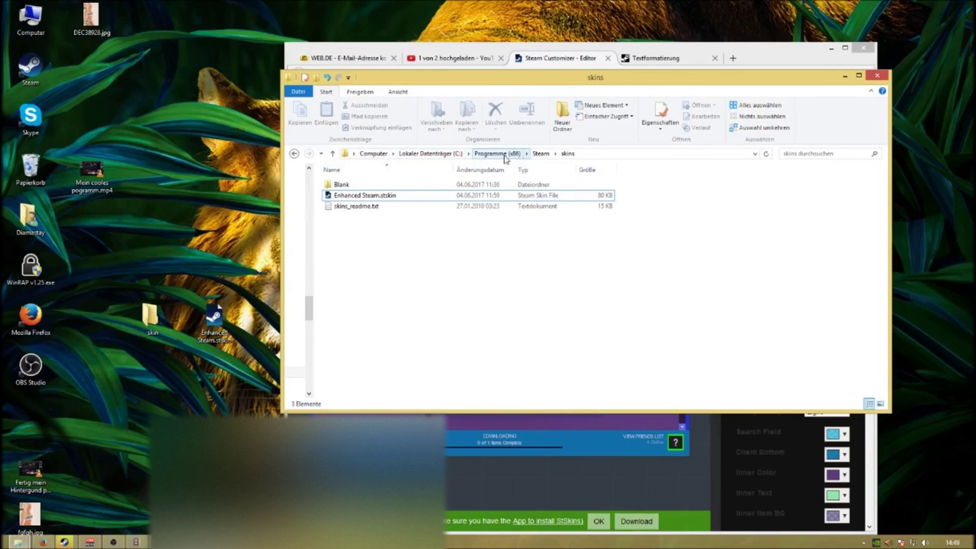
click(540, 153)
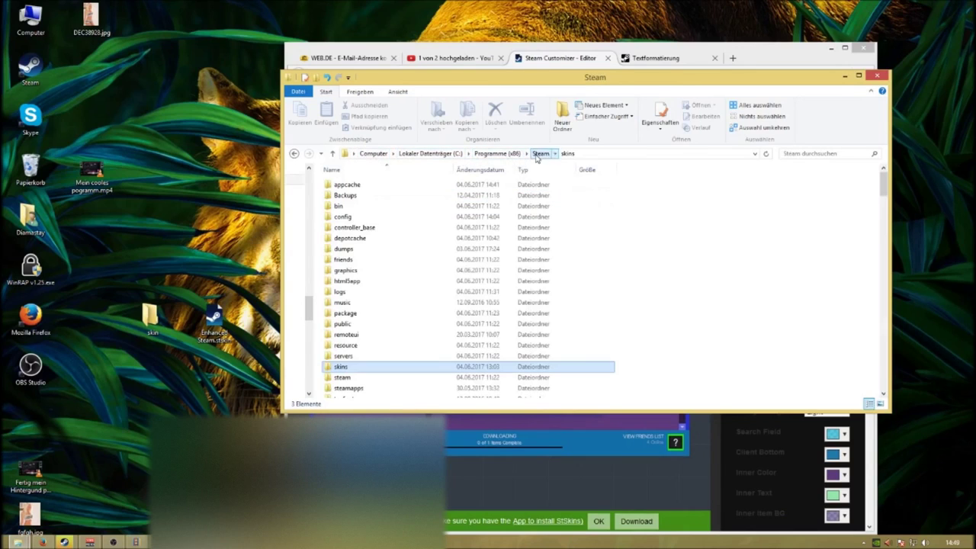
double_click(344, 370)
click(344, 200)
click(345, 196)
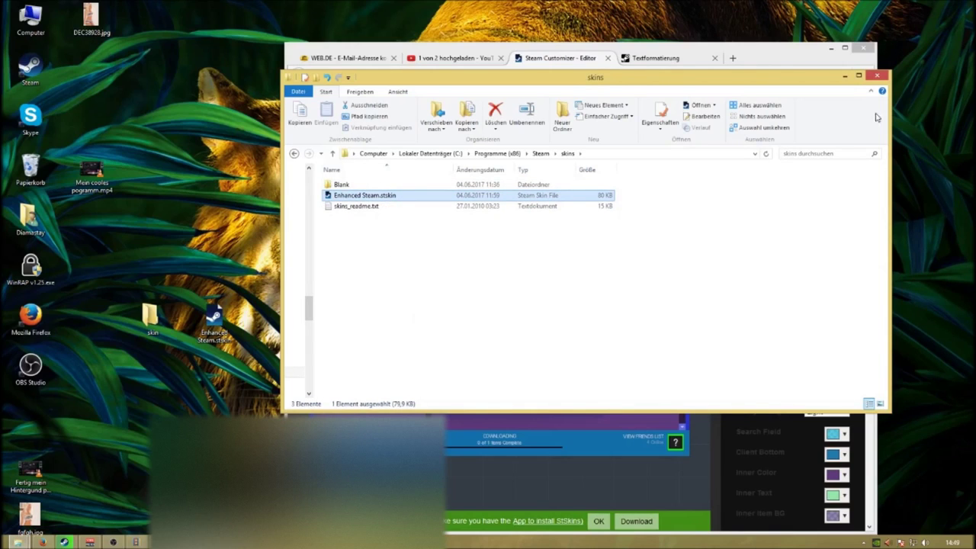
click(845, 76)
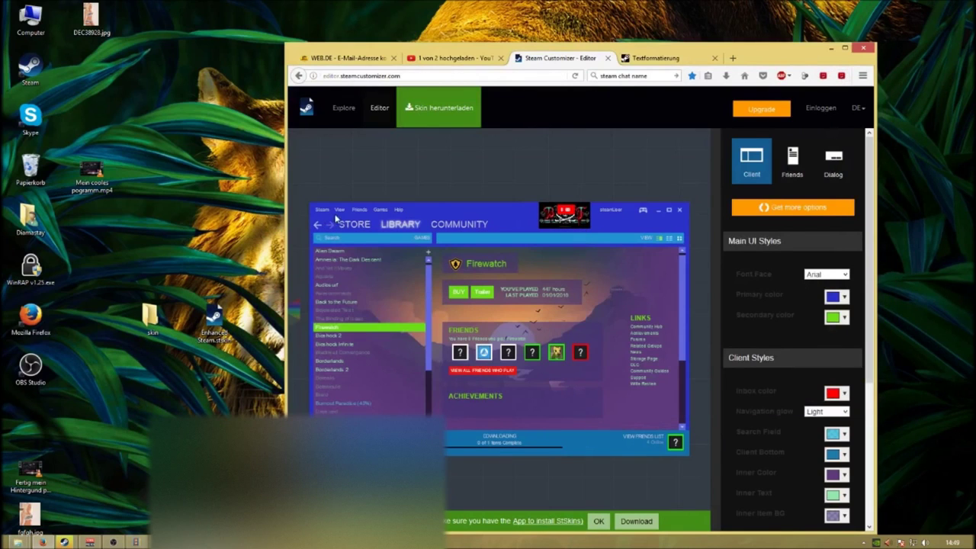